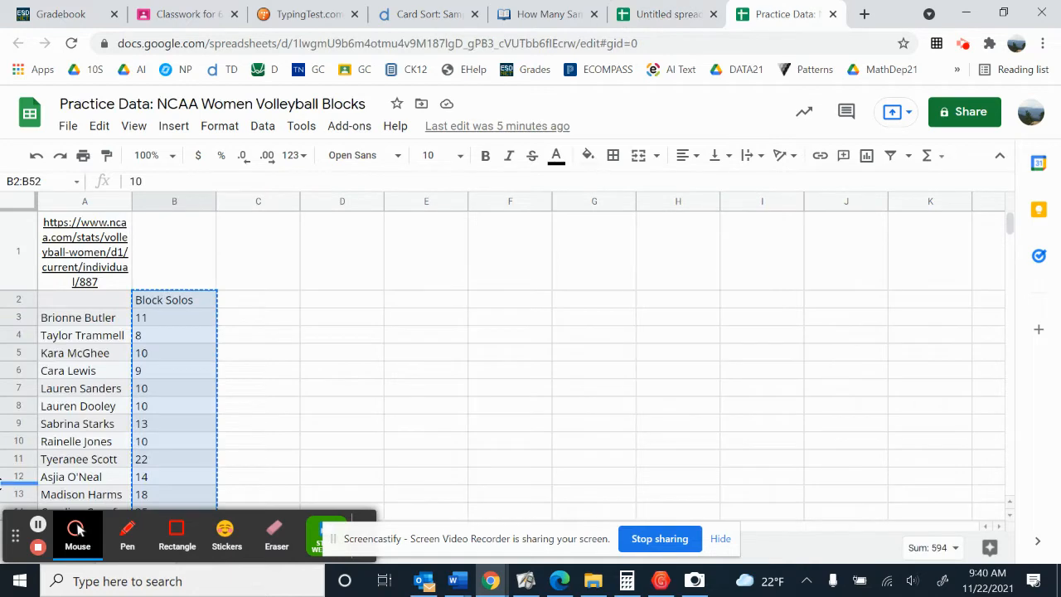
Look through the Block Solos source data, then switch to the untitled spreadsheet and view its data column and statistics labels
scroll(126, 383, down, 10)
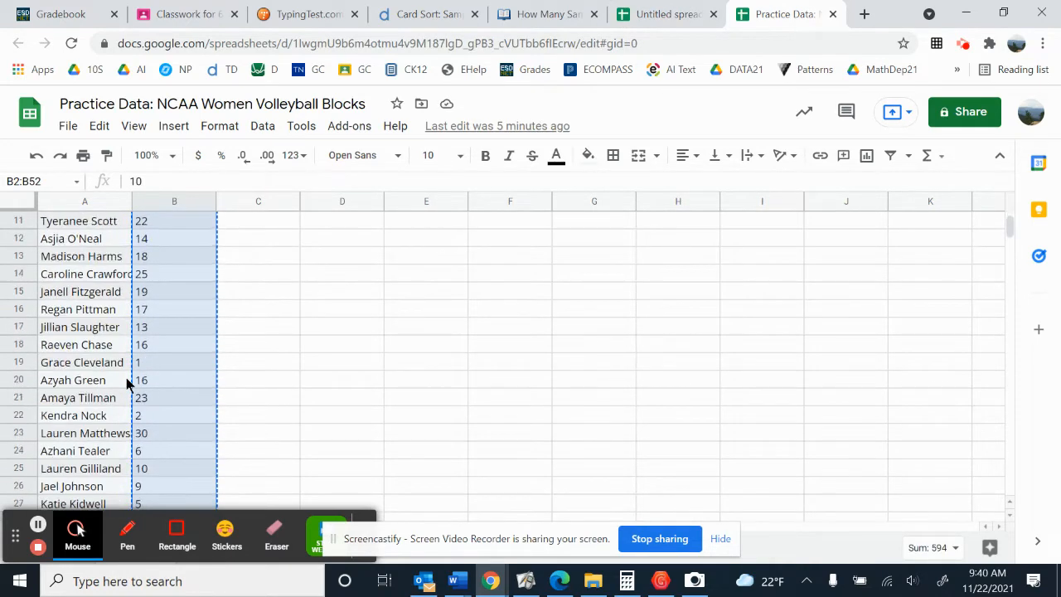
scroll(127, 384, down, 11)
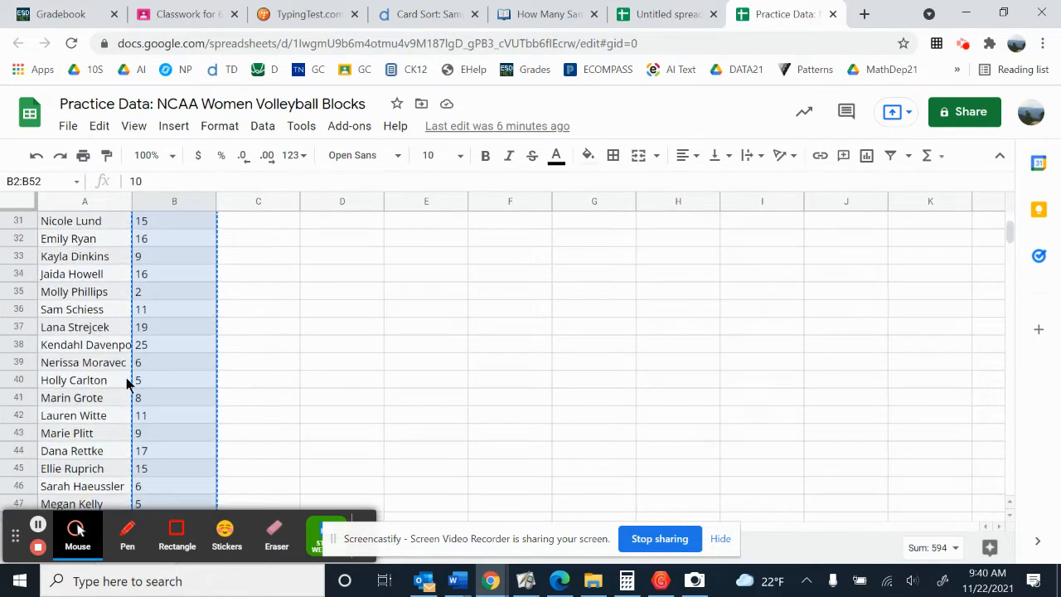
click(657, 17)
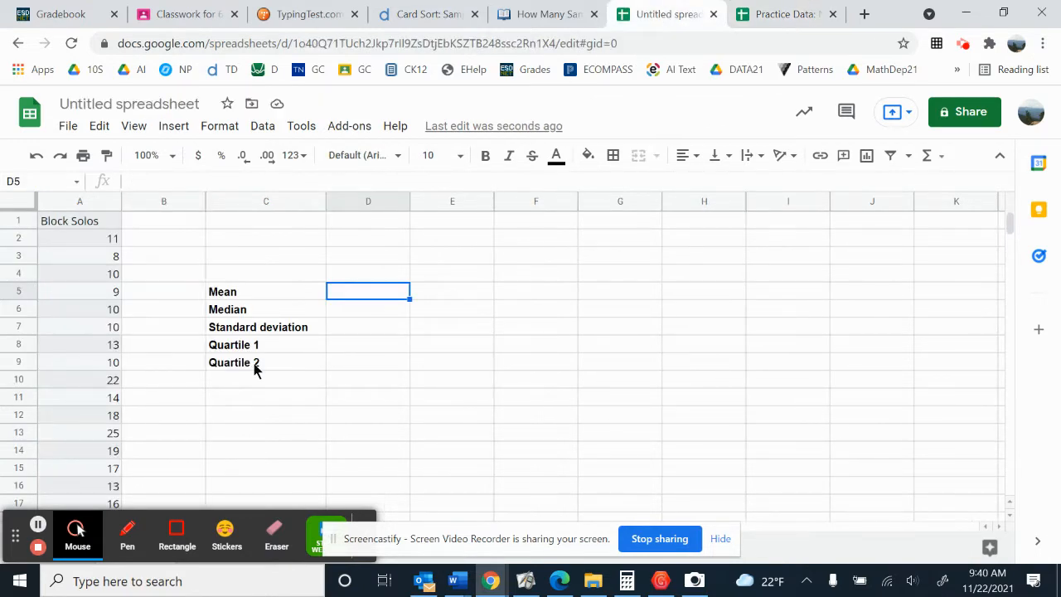
scroll(91, 390, right, 1)
scroll(91, 391, down, 3)
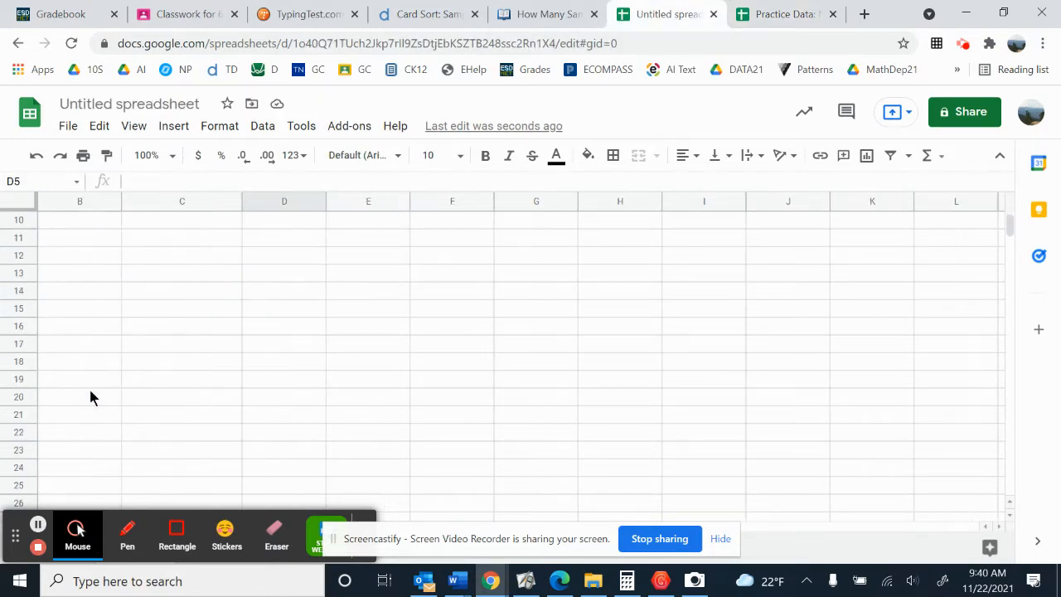
scroll(90, 390, up, 3)
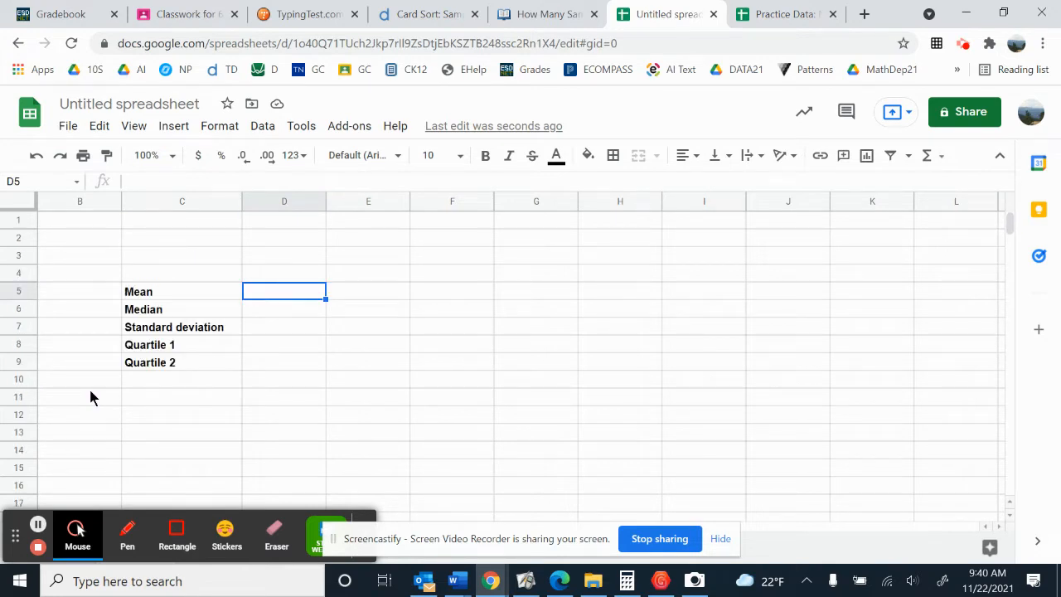
scroll(90, 391, left, 1)
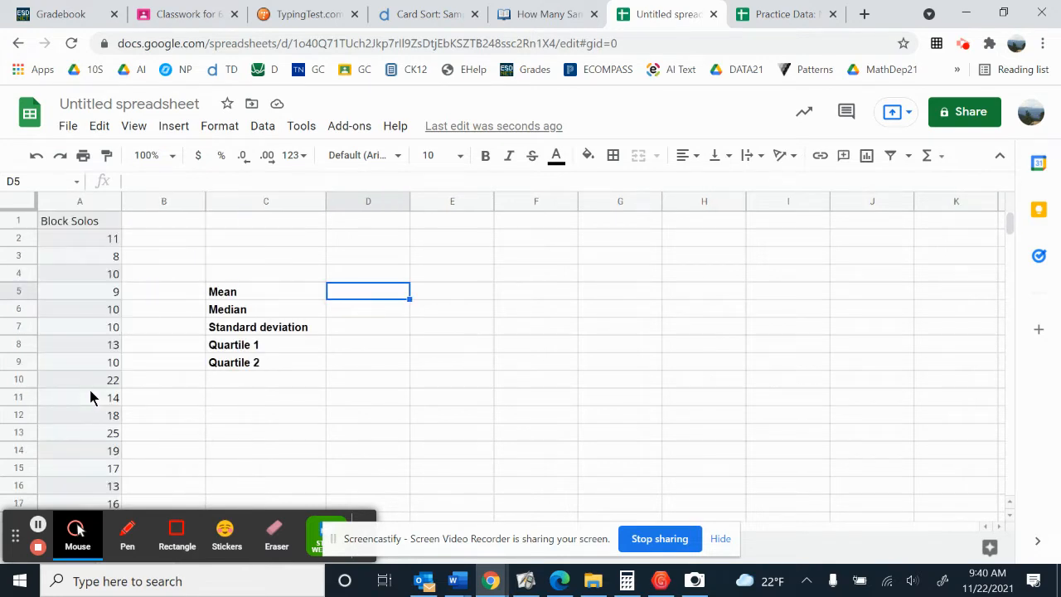
Correct the label in cell C9 to read "Quartile 3"
double_click(260, 361)
key(BackSpace)
text(3)
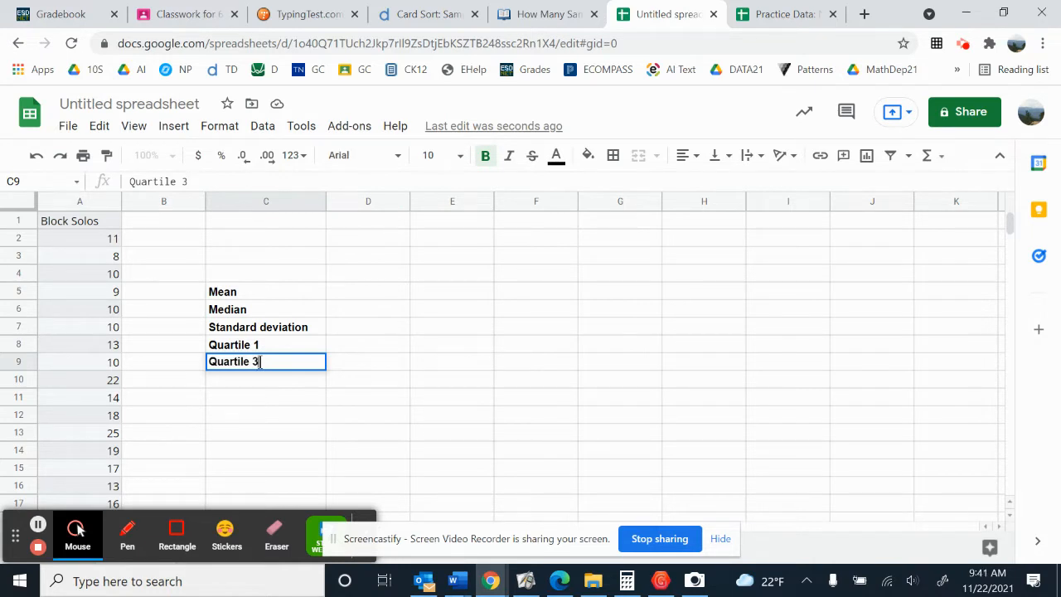
Insert the statistical AVERAGE function in cell D5, beside Mean, with a range starting at A2
click(348, 296)
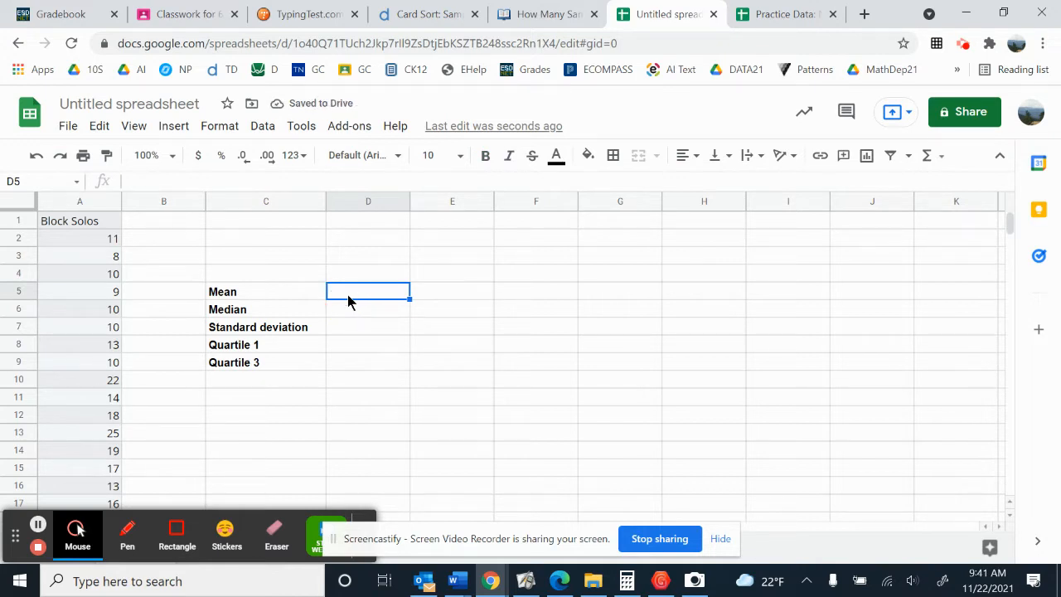
click(171, 128)
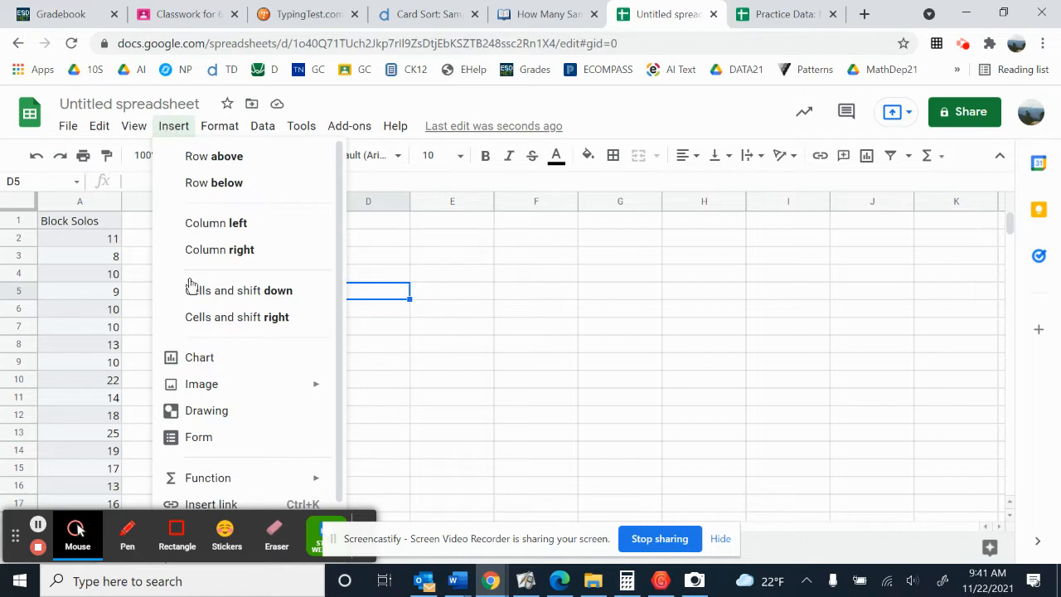
mouse_move(202, 491)
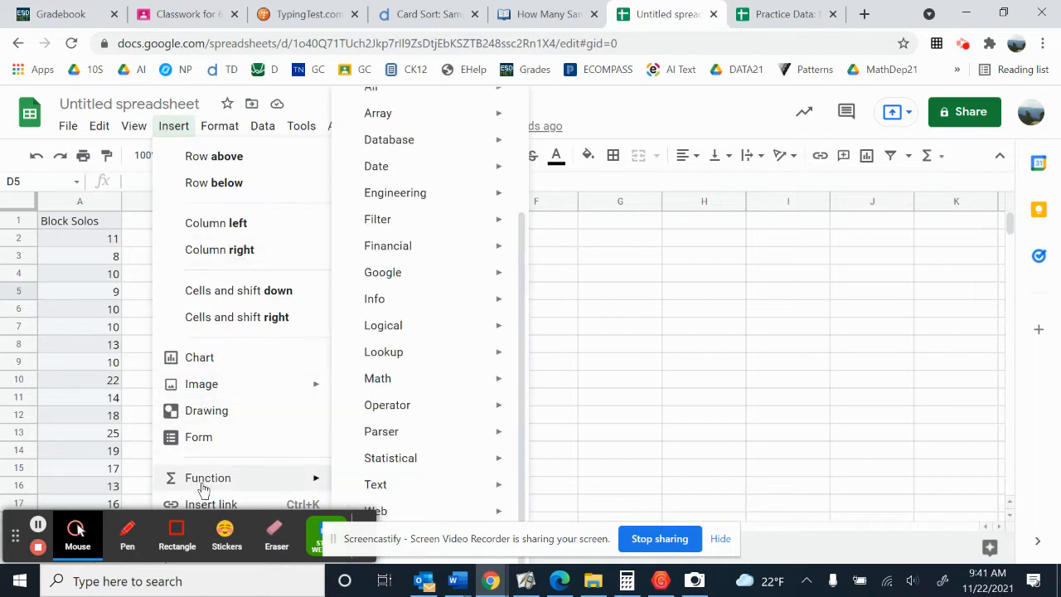
mouse_move(381, 467)
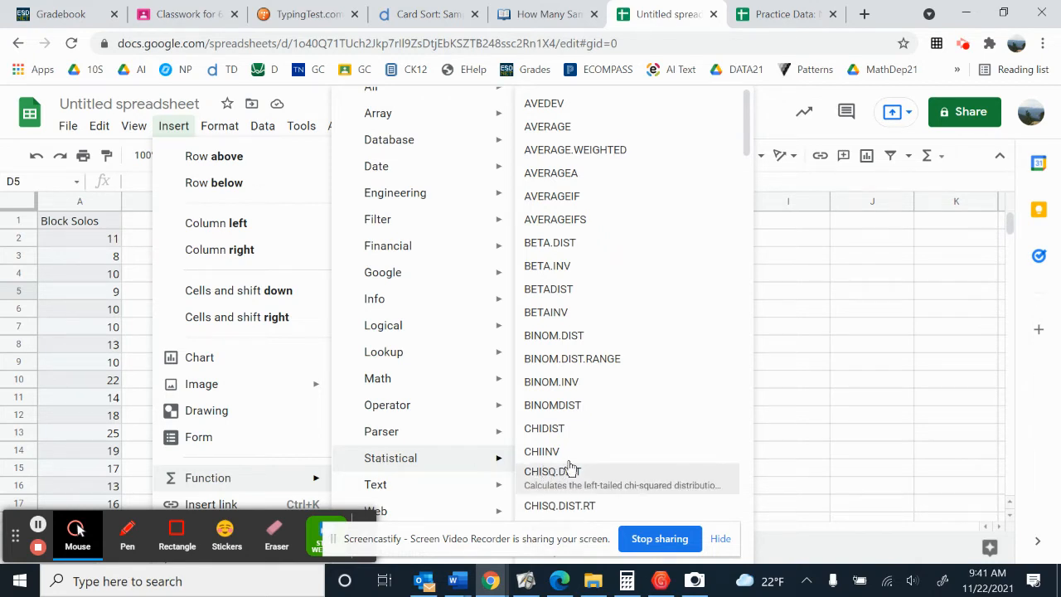
click(588, 136)
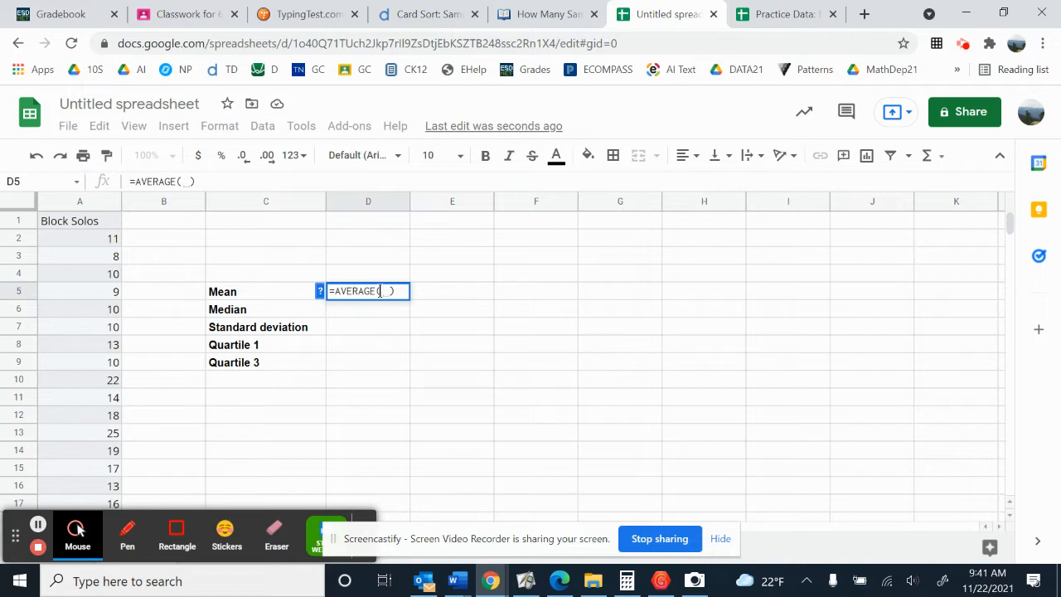
click(97, 240)
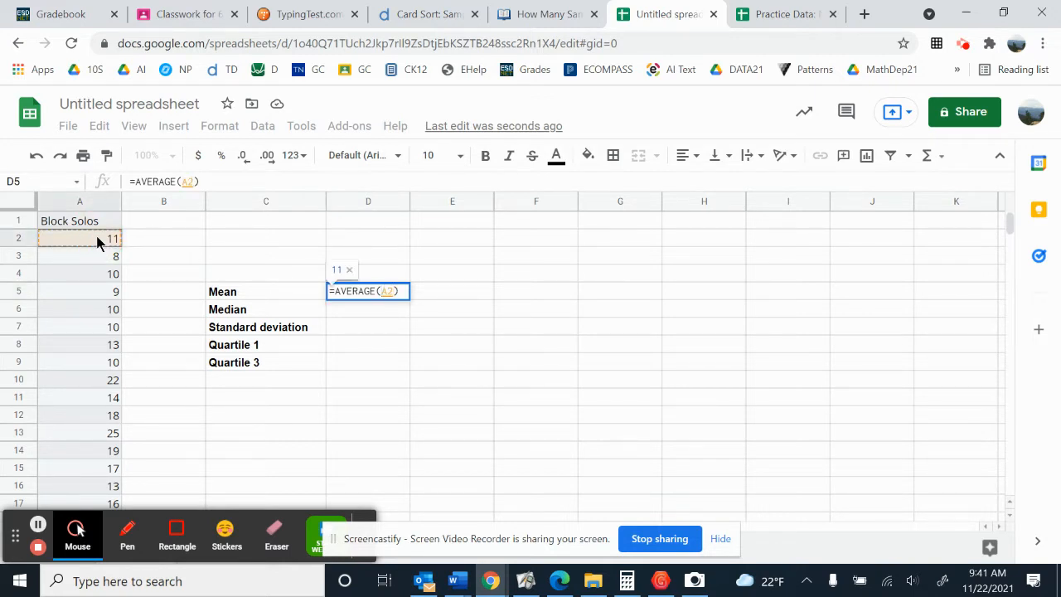
text(:)
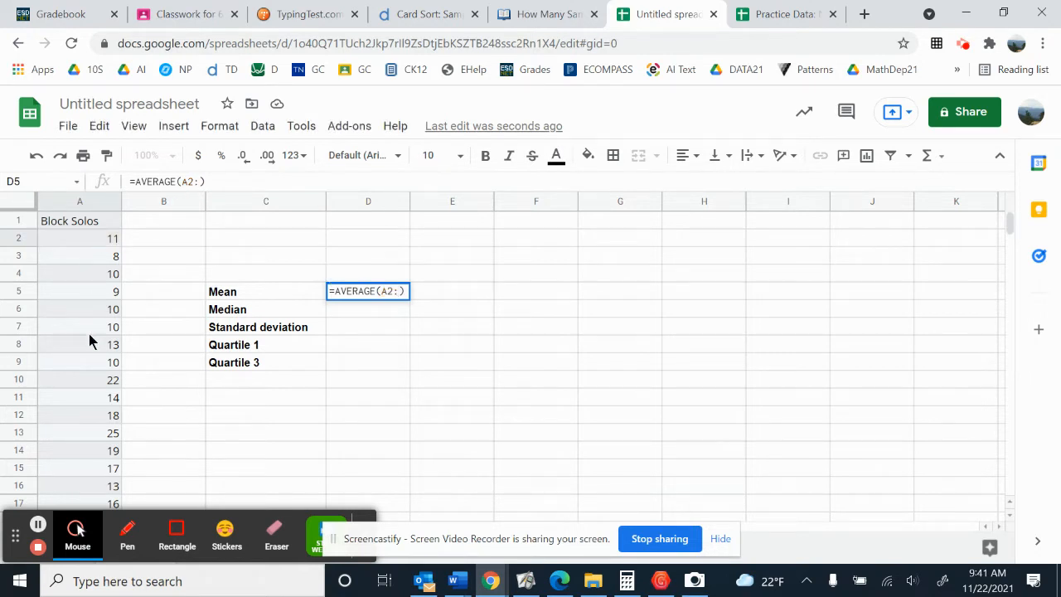
Try to complete the AVERAGE range by picking the last data cell, A51
scroll(89, 340, down, 6)
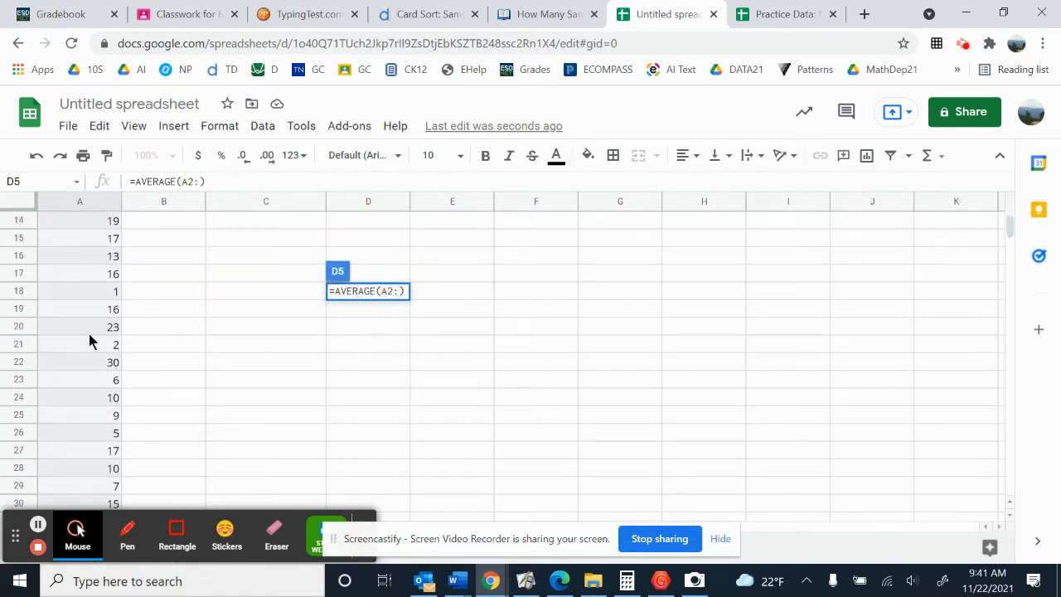
scroll(89, 340, down, 4)
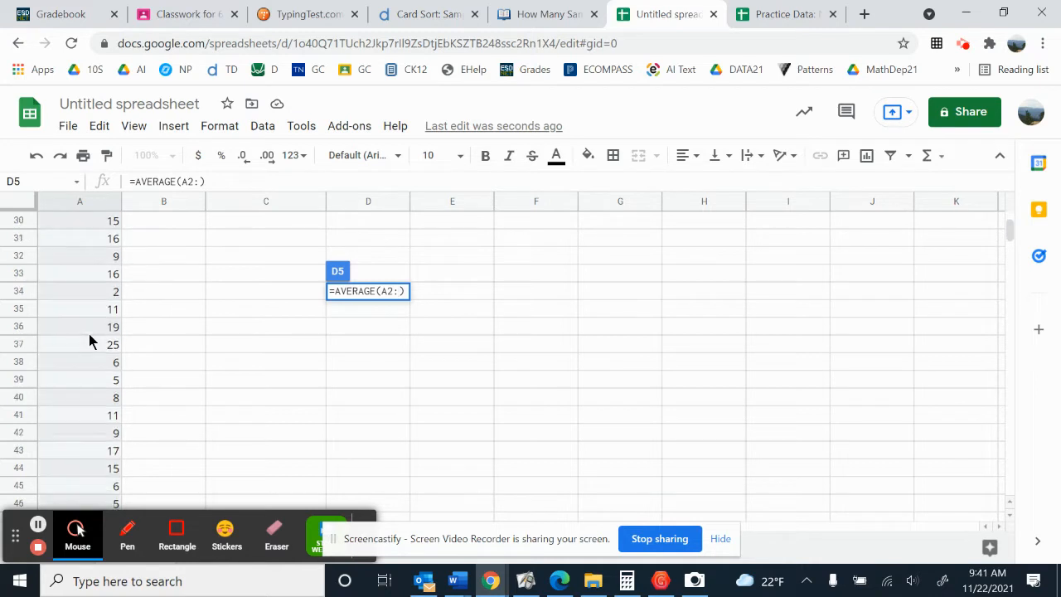
scroll(89, 340, down, 2)
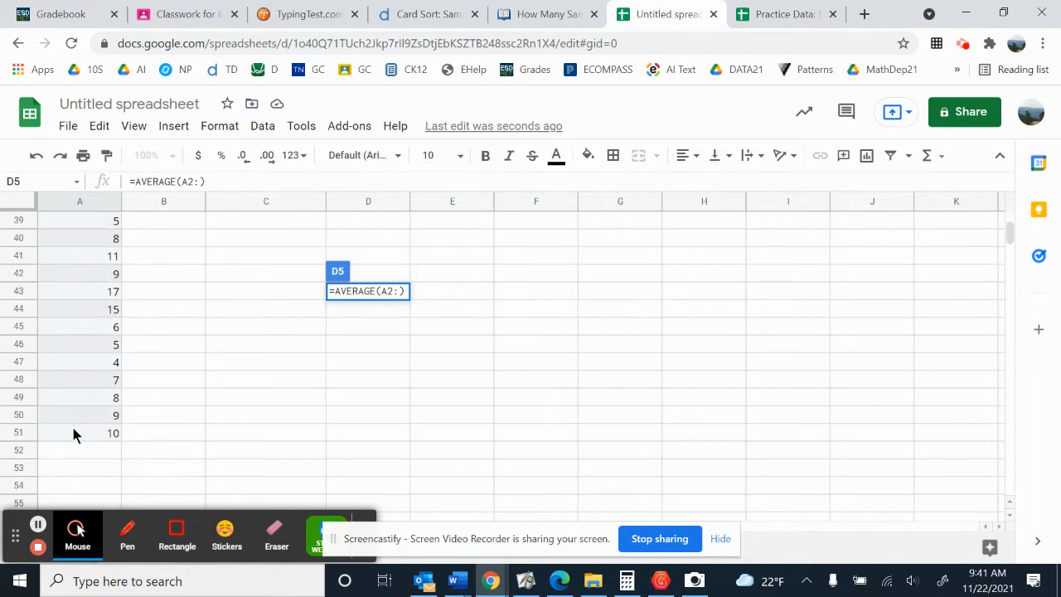
click(74, 432)
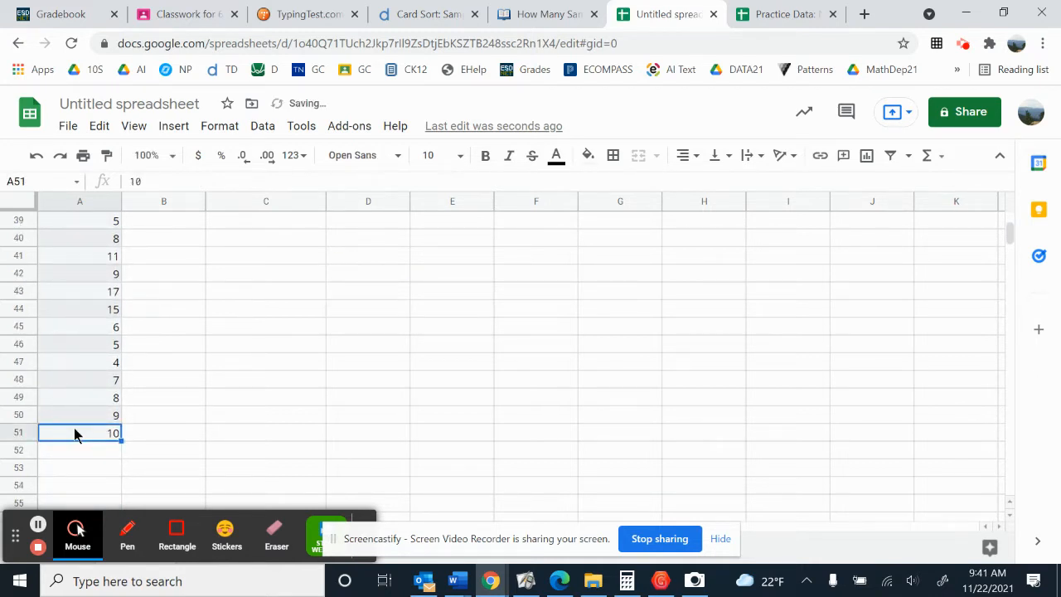
Complete the mean formula in D5 so it averages A2:A51, check the covered range, and enter it
scroll(309, 326, up, 4)
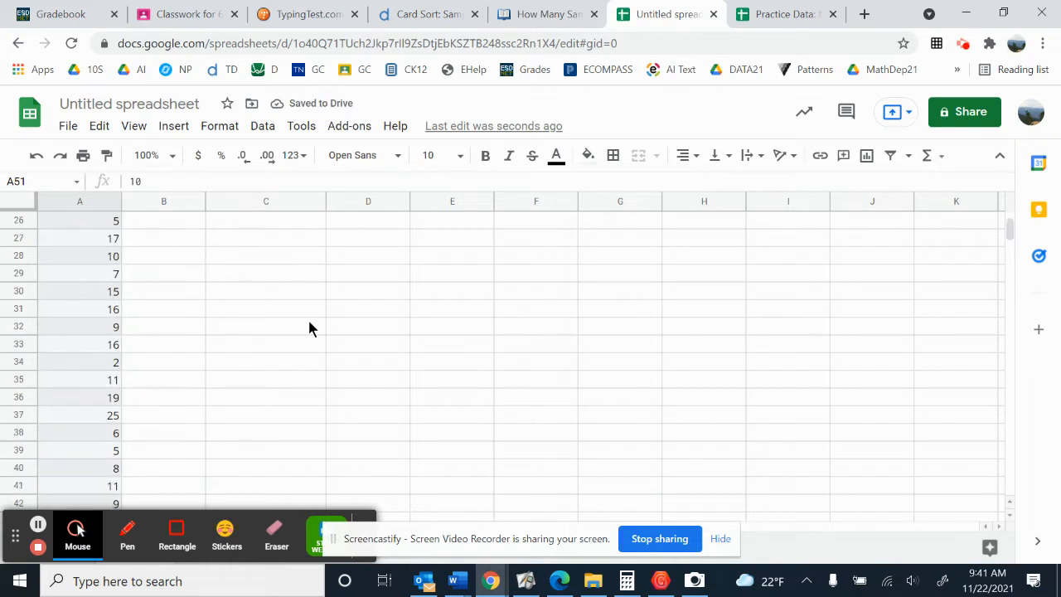
scroll(308, 328, up, 7)
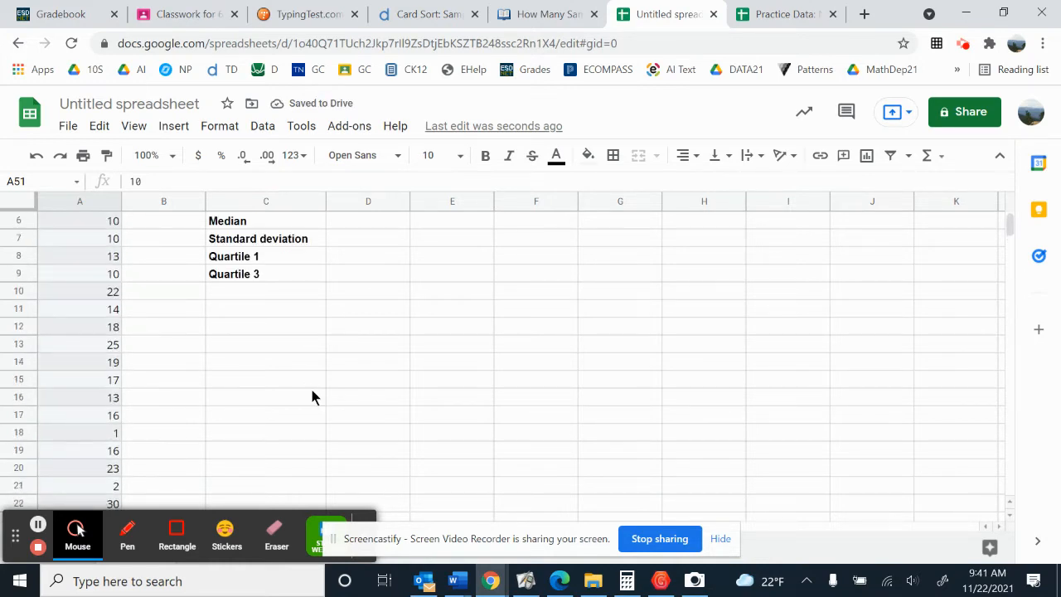
scroll(312, 397, up, 2)
click(379, 291)
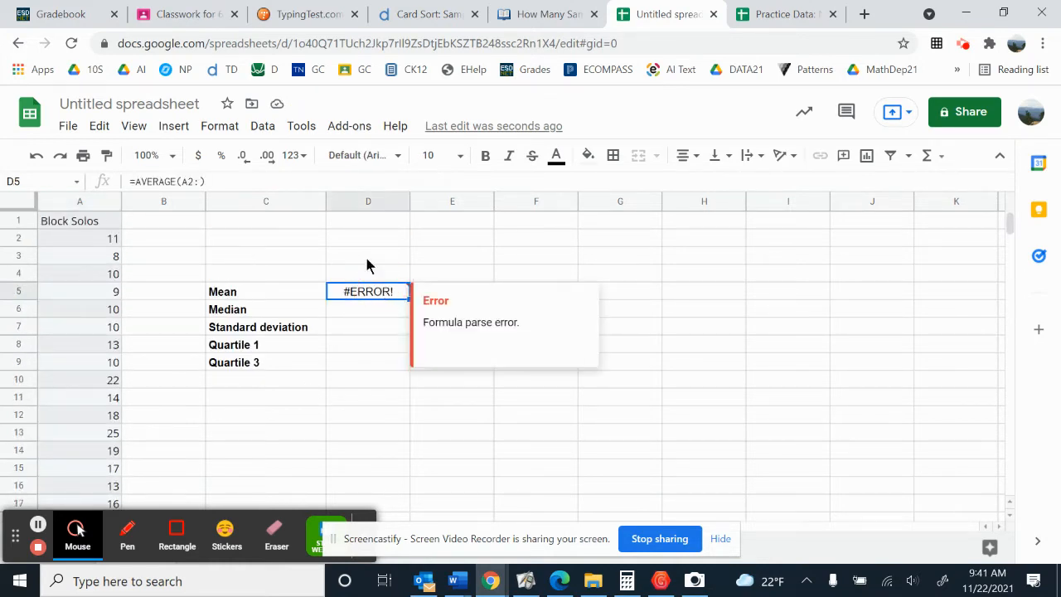
click(199, 182)
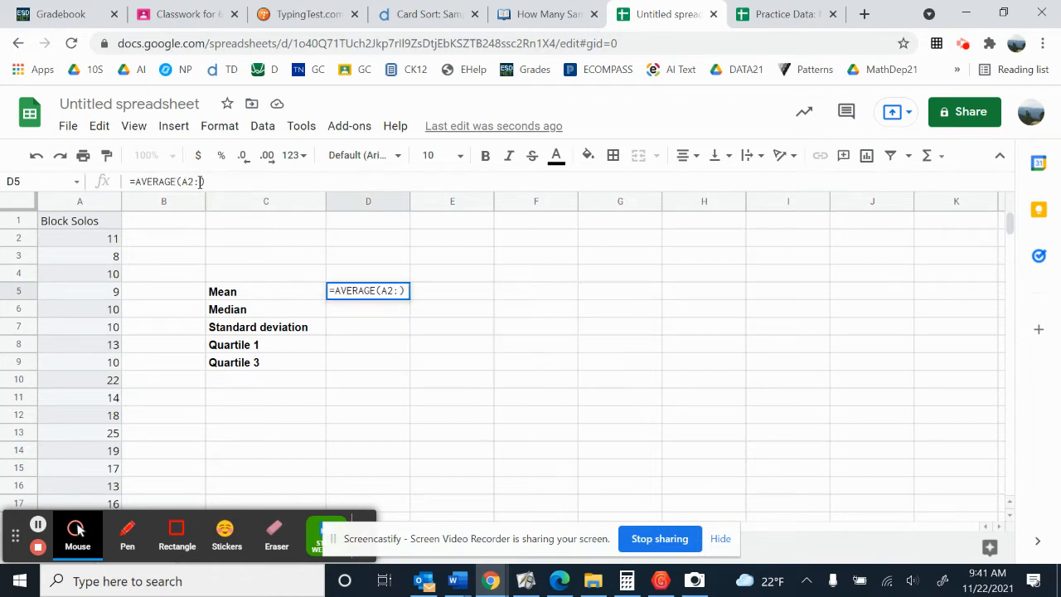
text(a)
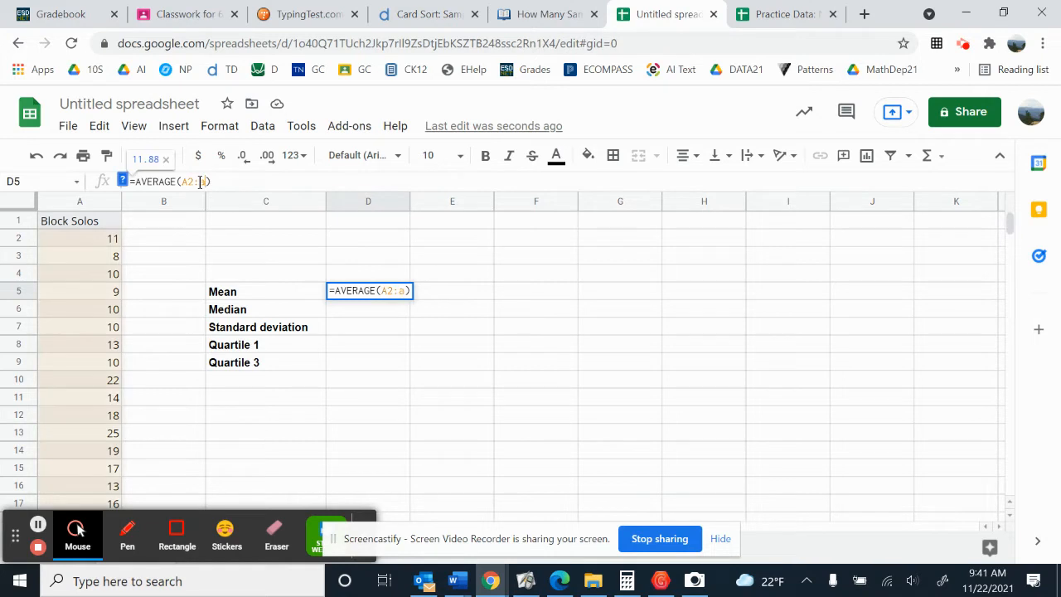
text(51)
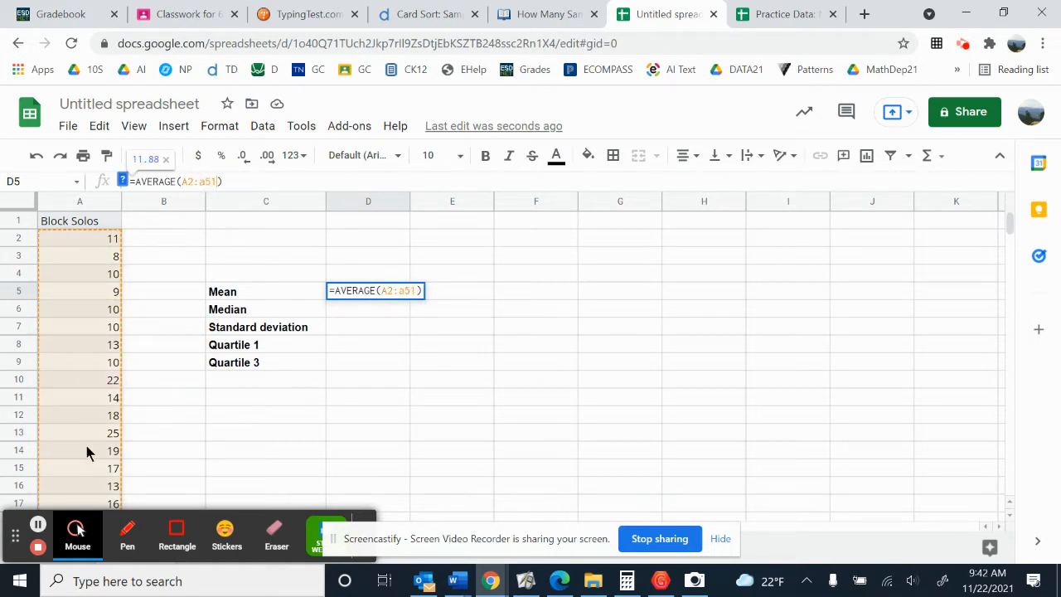
scroll(85, 441, down, 3)
scroll(86, 445, down, 8)
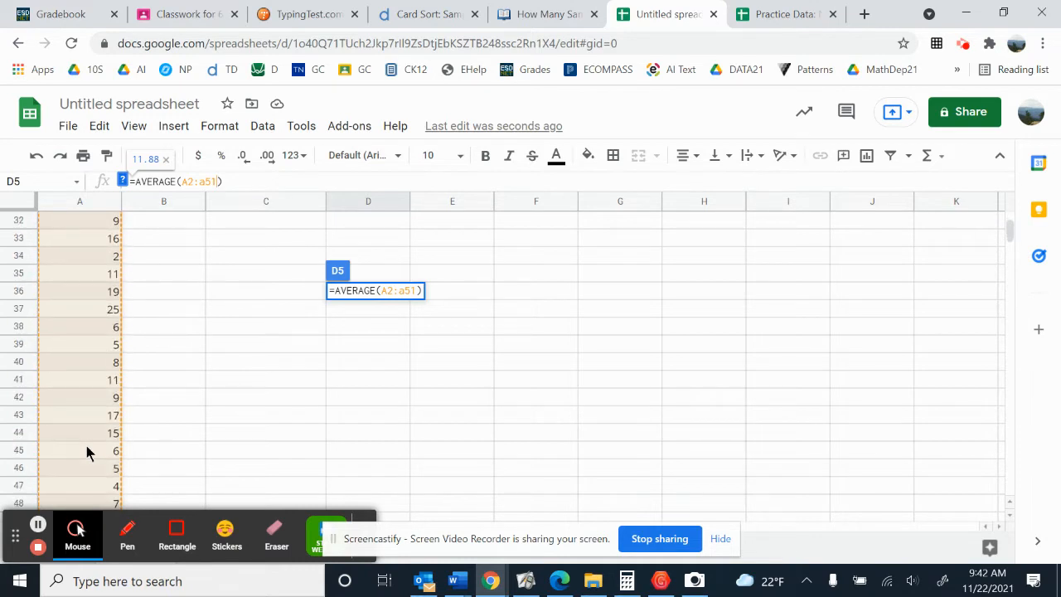
scroll(87, 453, up, 11)
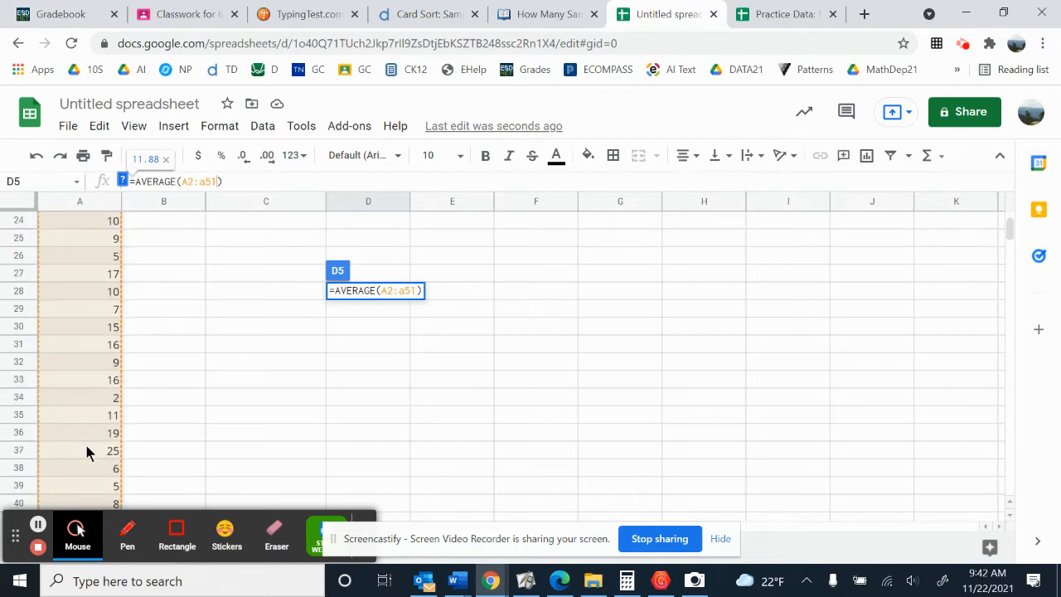
key(Return)
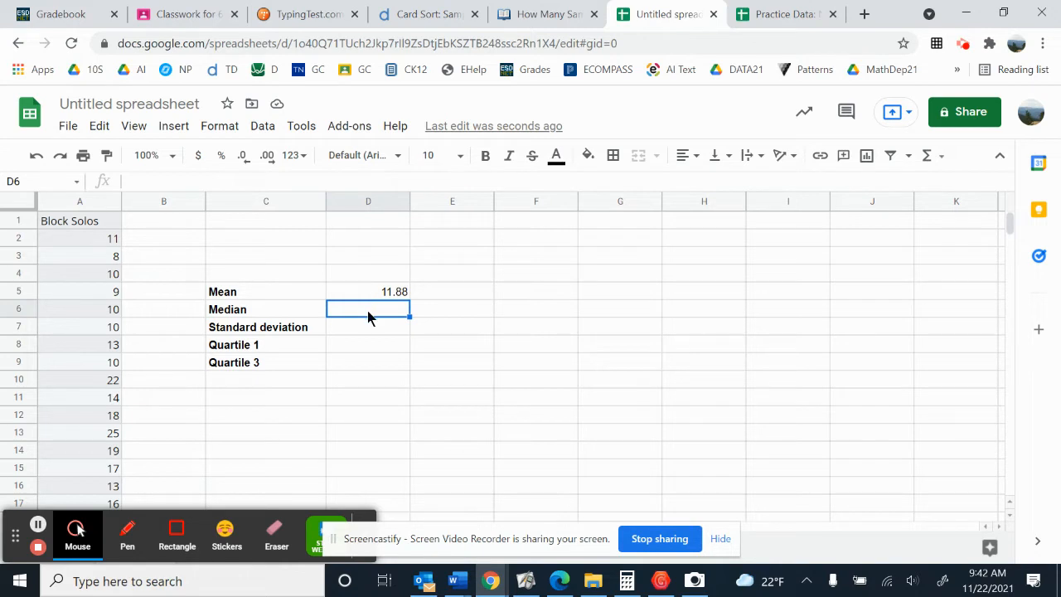
Calculate the median in D6 by inserting the statistical MEDIAN function over the range A2:A51
click(177, 129)
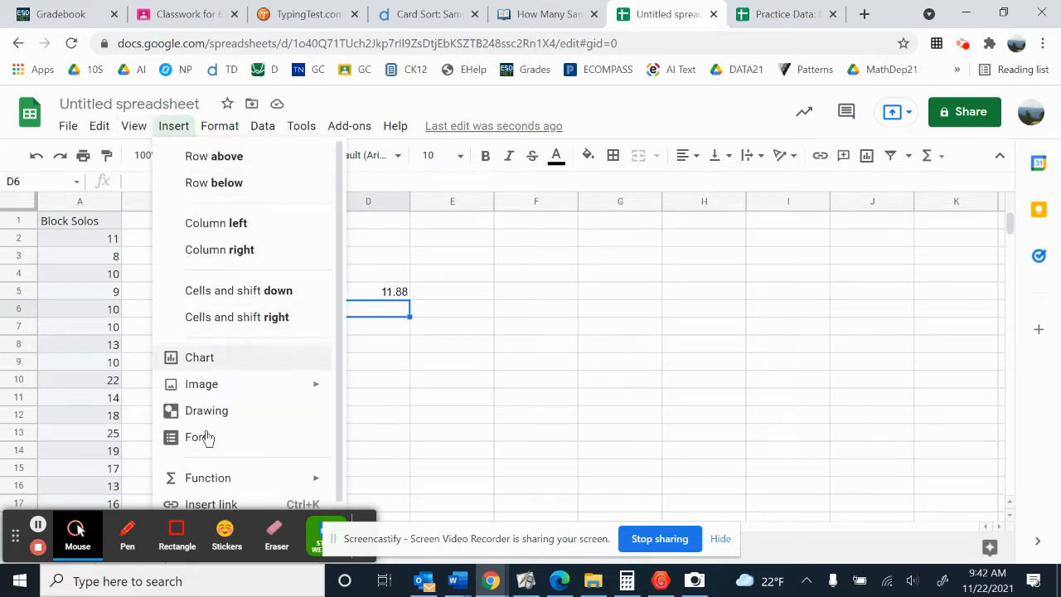
mouse_move(208, 484)
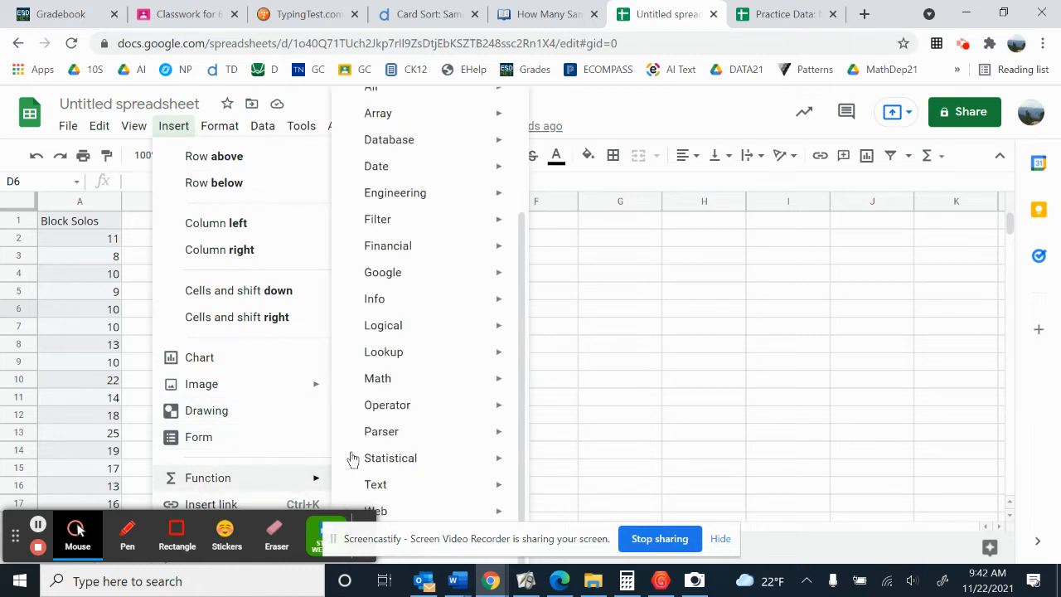
mouse_move(375, 466)
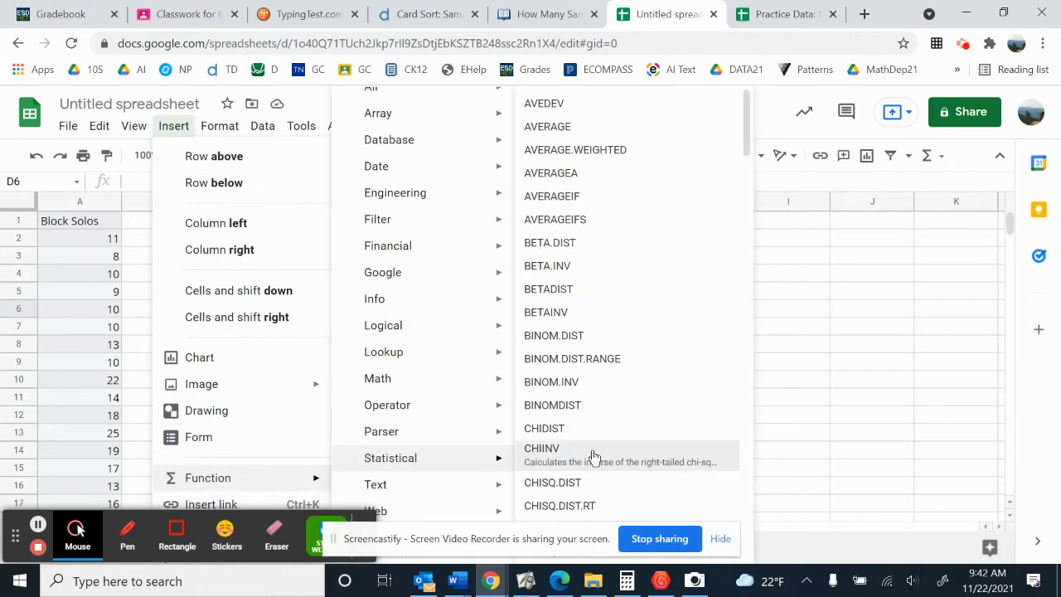
scroll(594, 457, down, 10)
scroll(594, 457, down, 6)
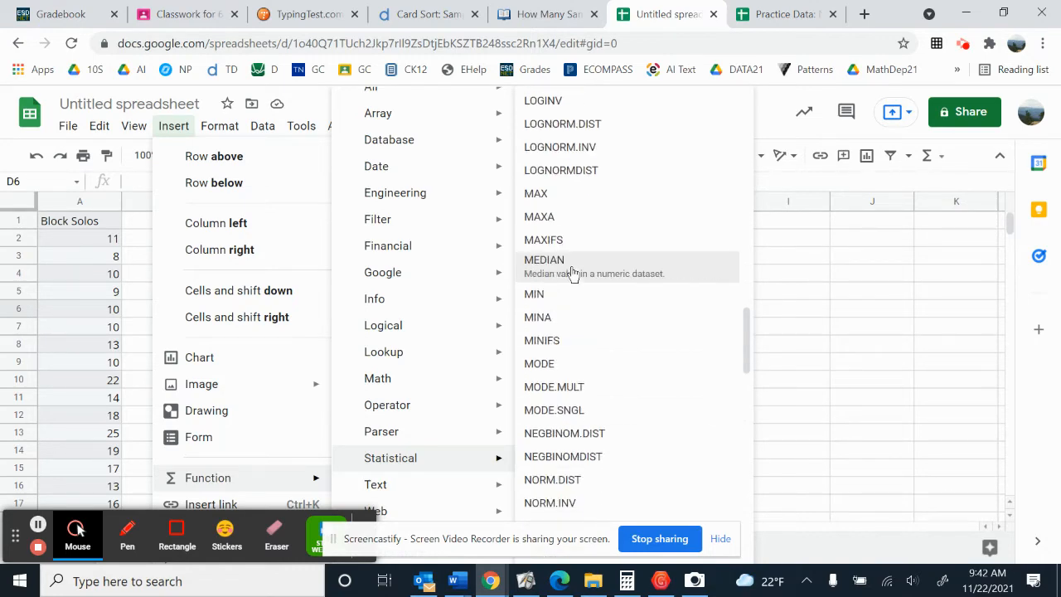
click(571, 263)
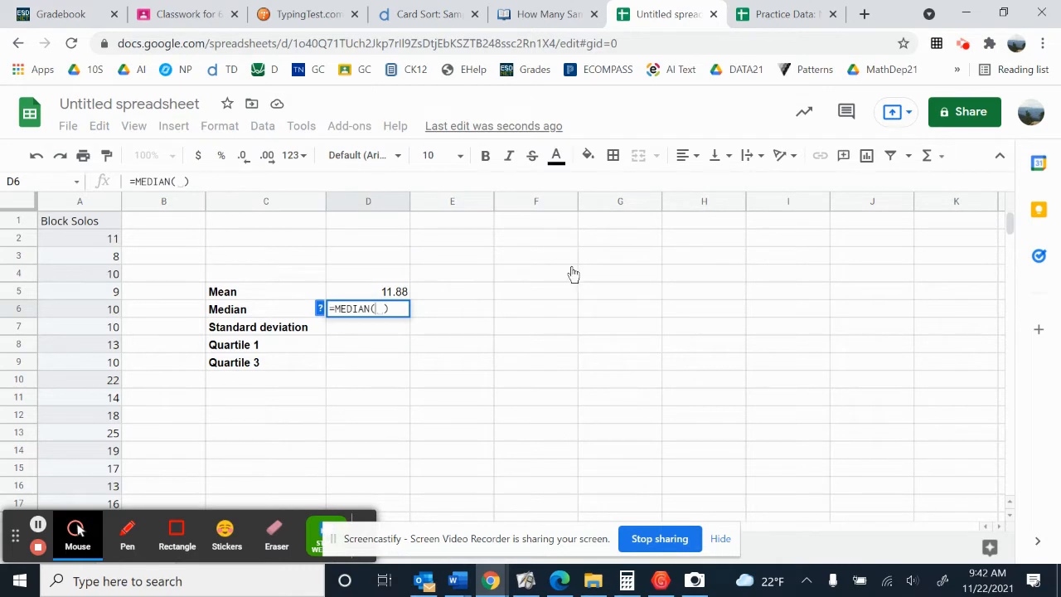
text(A)
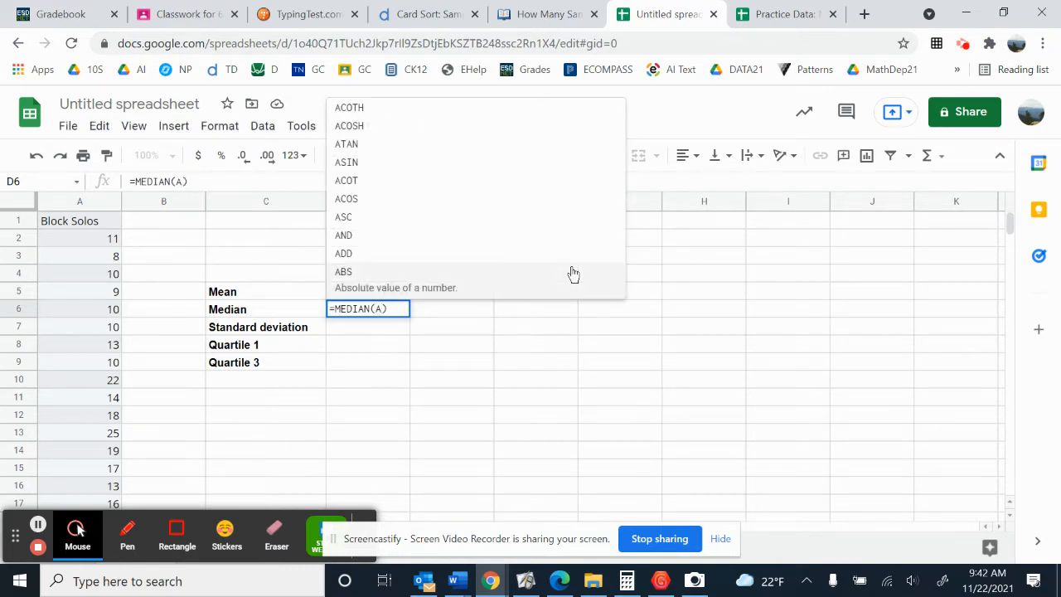
text(2:)
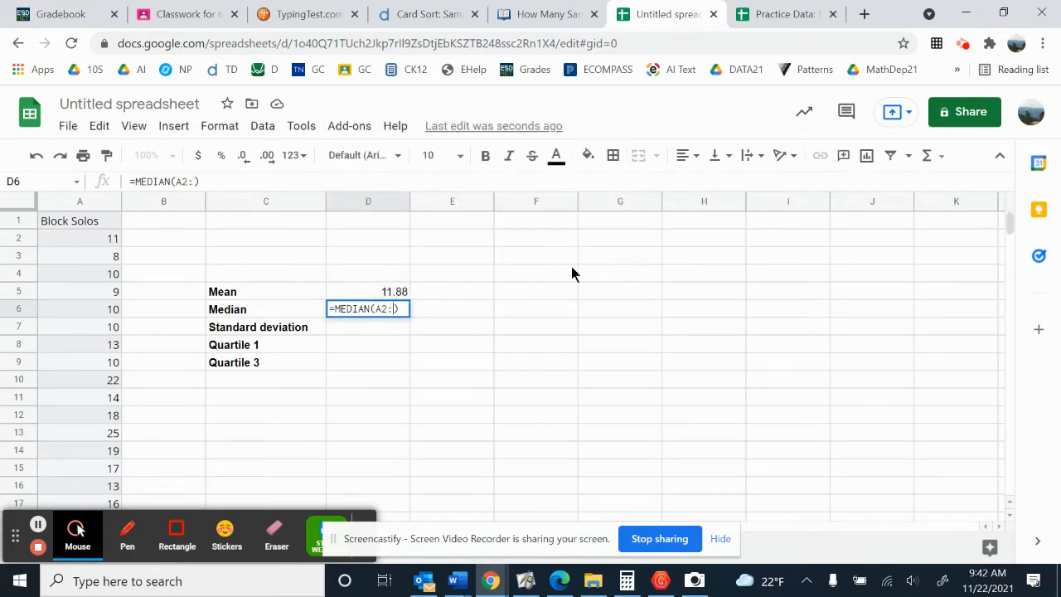
text(A51)
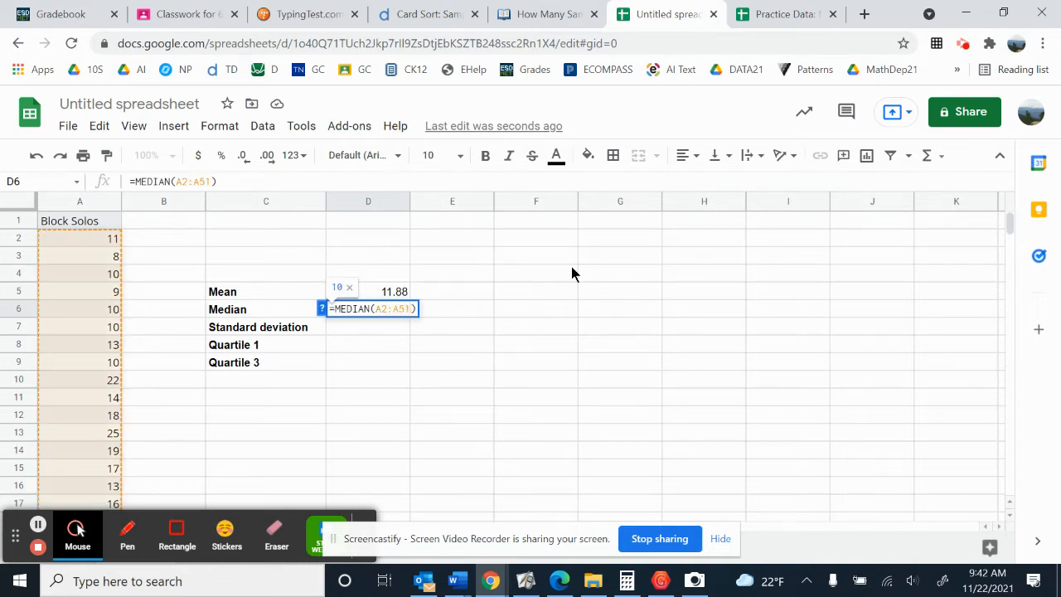
key(Return)
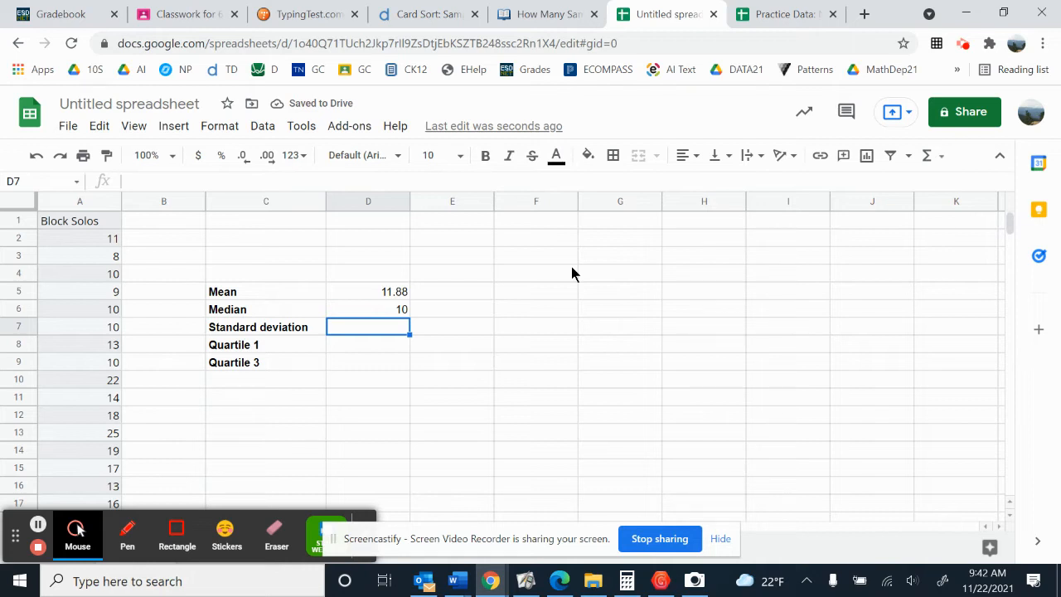
Calculate the standard deviation in D7 by inserting the statistical STDEV function over the range A2:A51
click(174, 131)
click(222, 478)
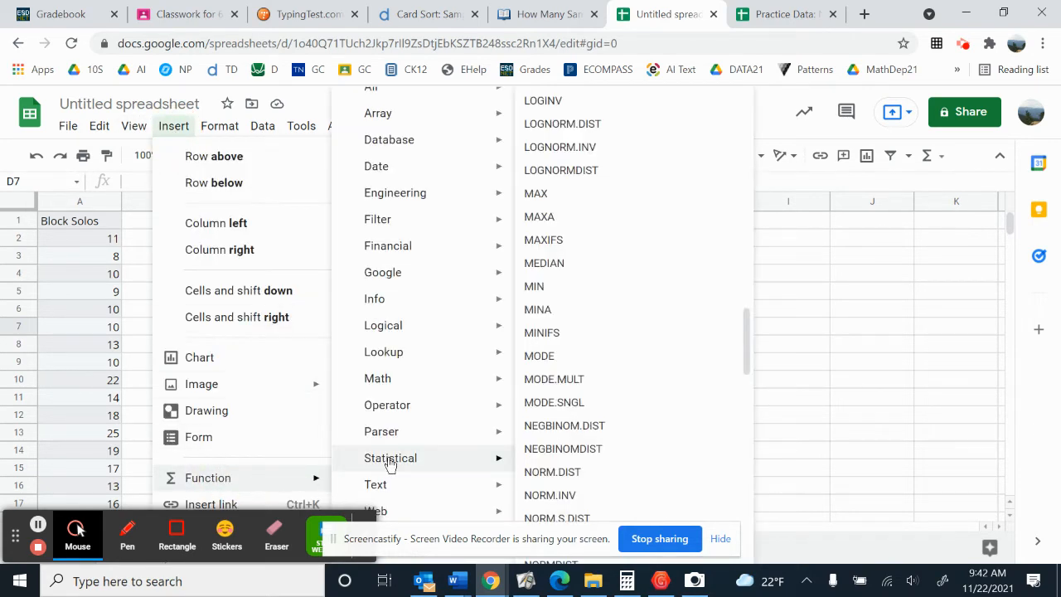
scroll(606, 474, down, 3)
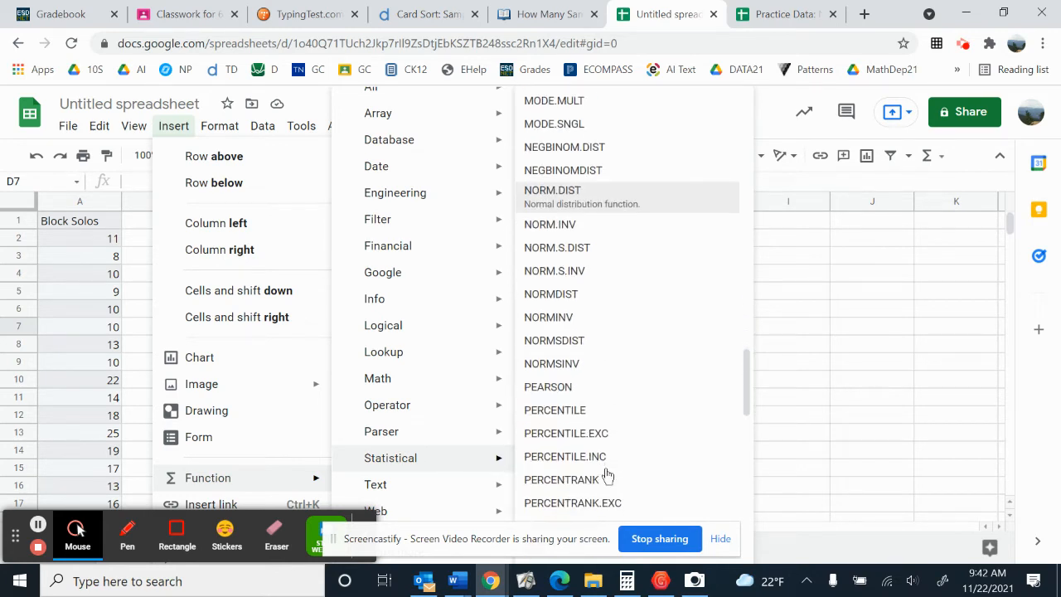
scroll(605, 474, down, 6)
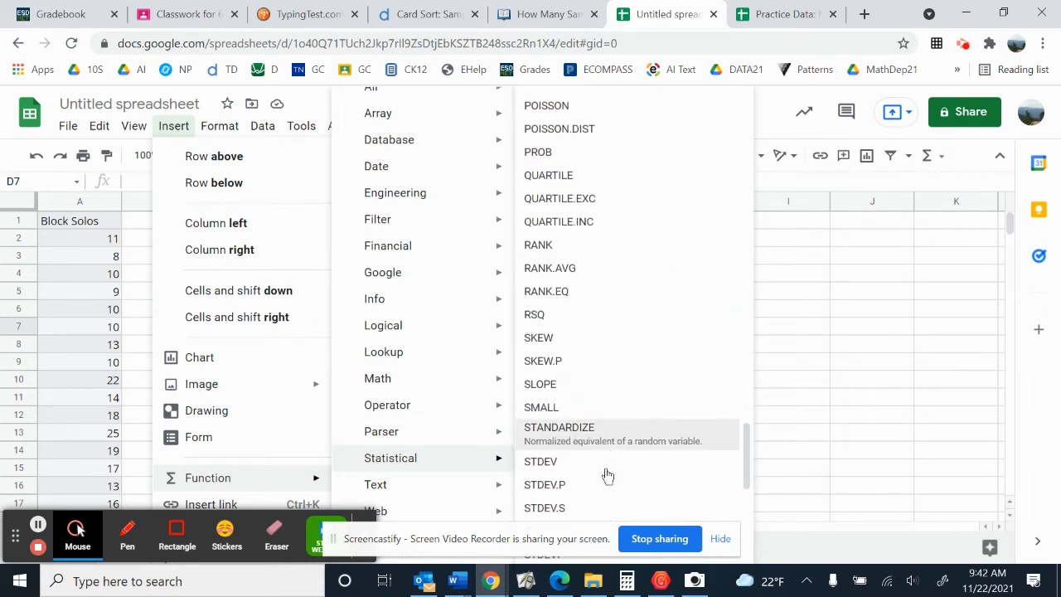
scroll(606, 474, down, 5)
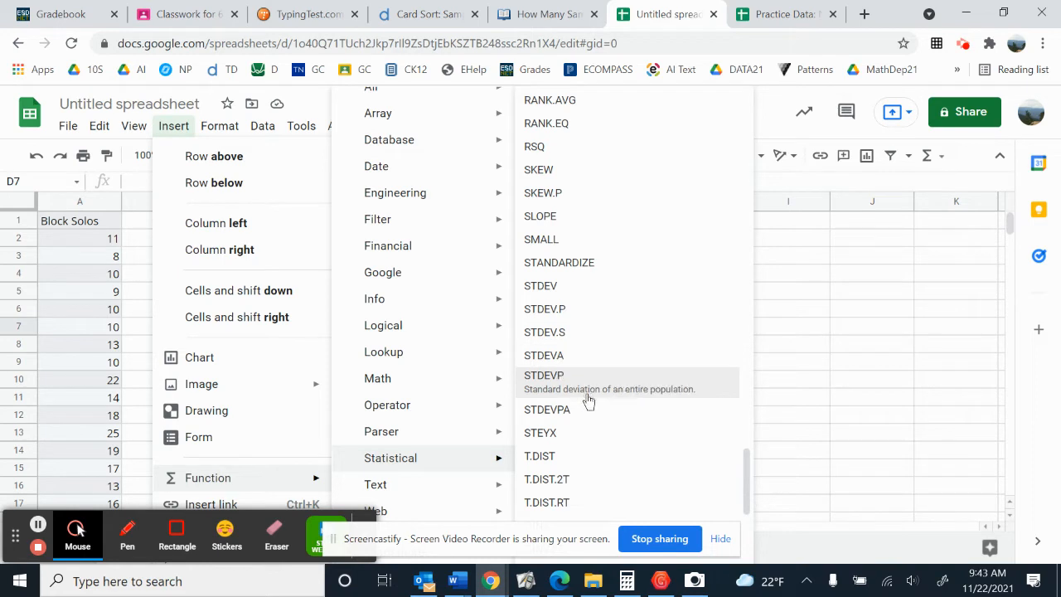
click(598, 290)
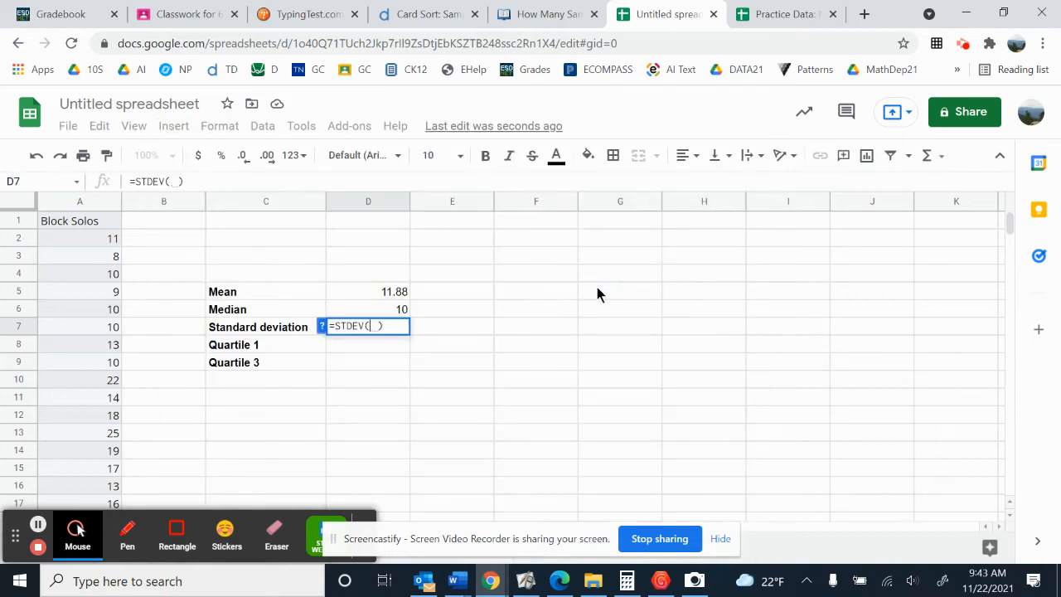
text(A2:)
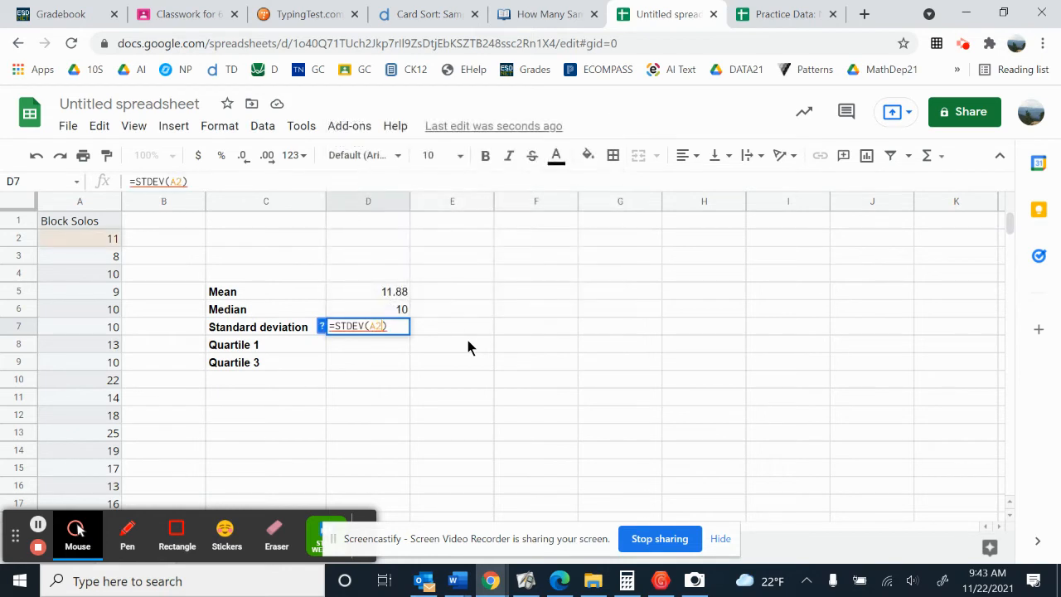
text(A51)
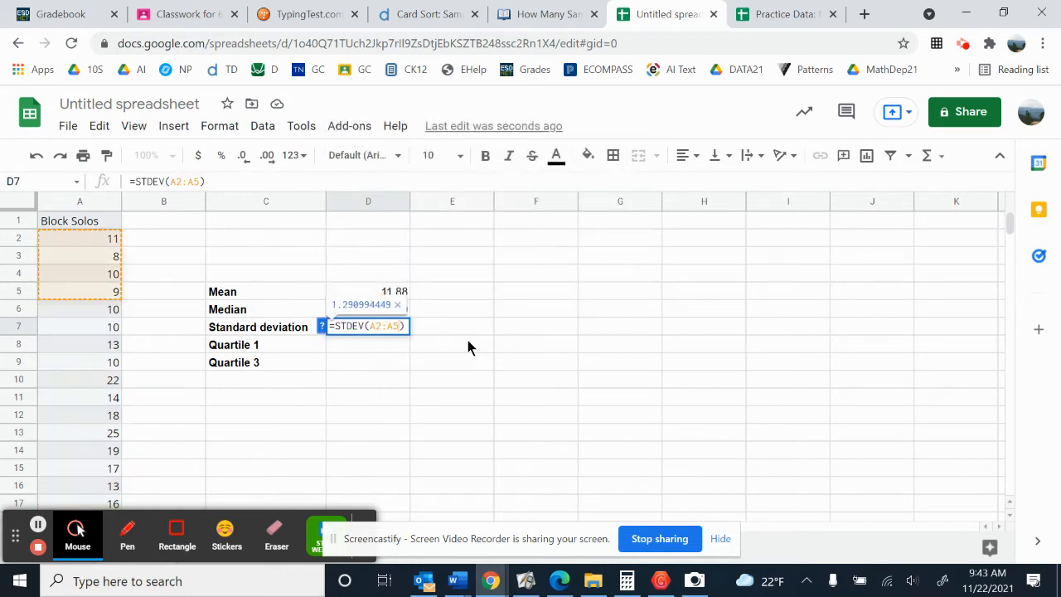
key(Return)
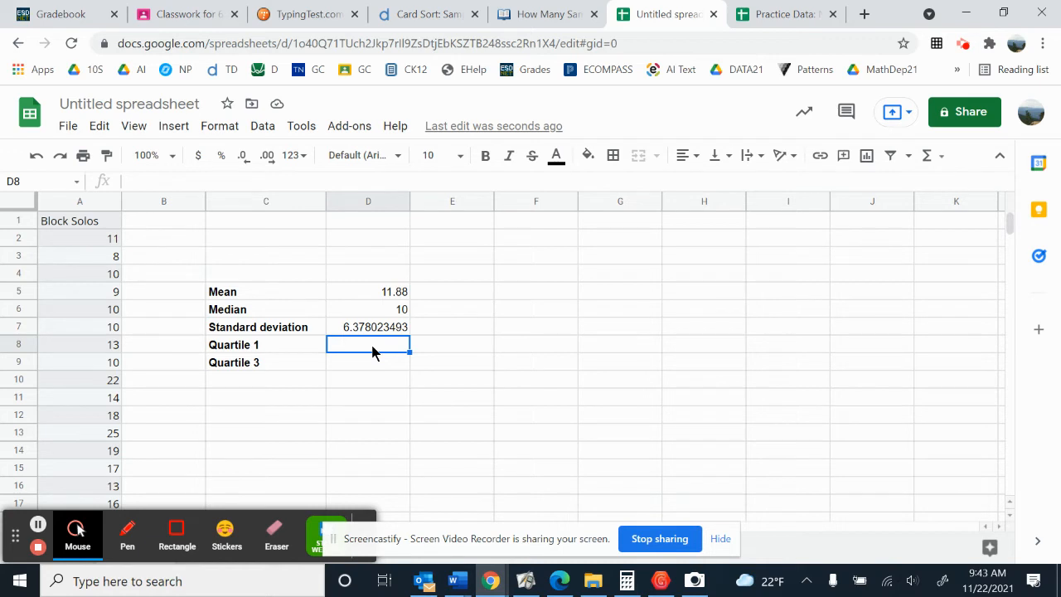
Calculate the first quartile in D8 by inserting the statistical QUARTILE function with range A2:A51 and quartile number 1
click(180, 132)
mouse_move(193, 478)
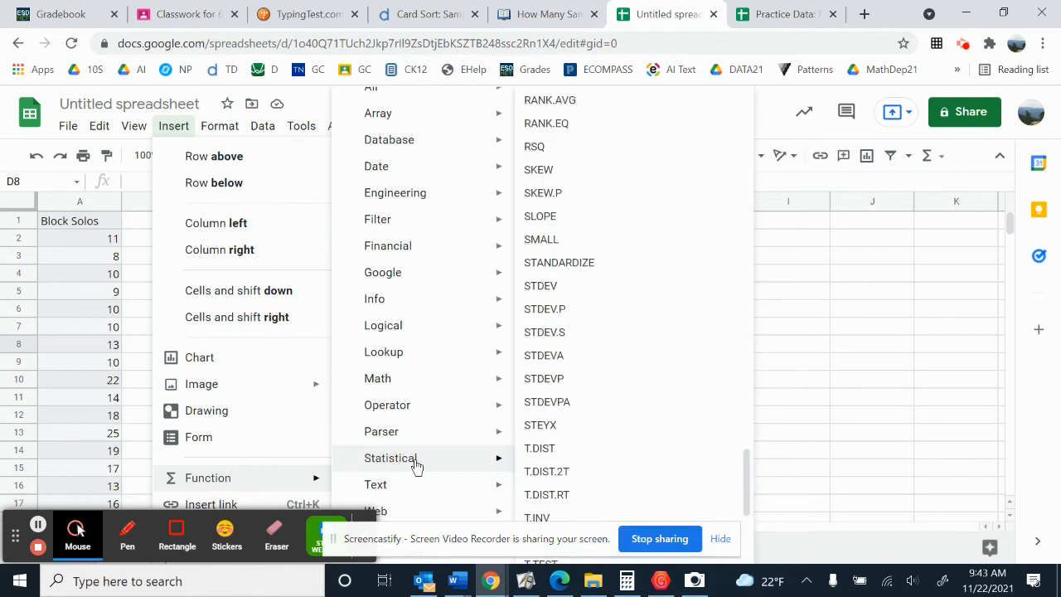
scroll(622, 334, up, 7)
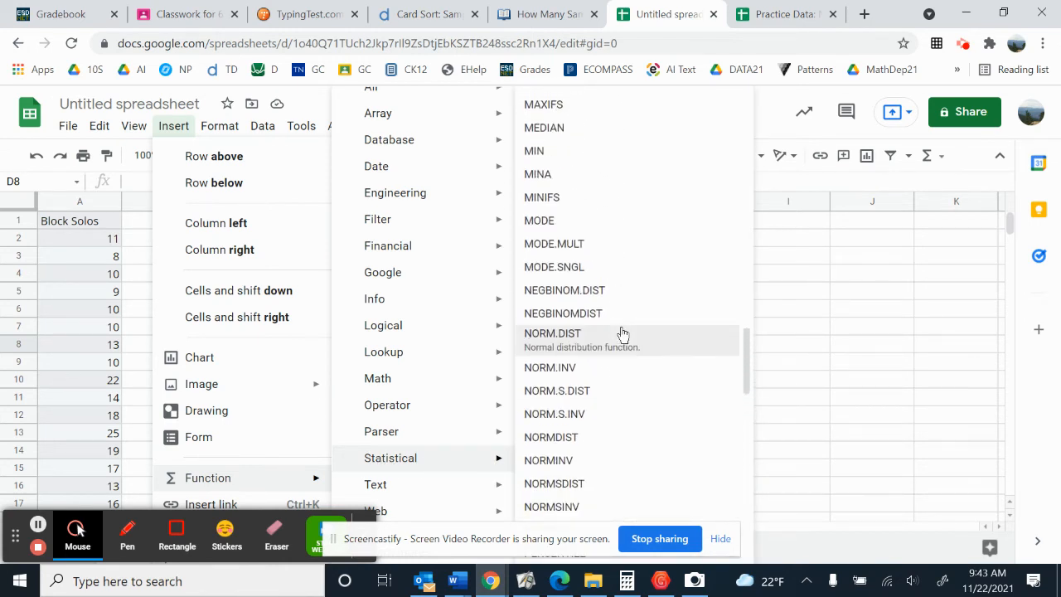
scroll(621, 332, down, 6)
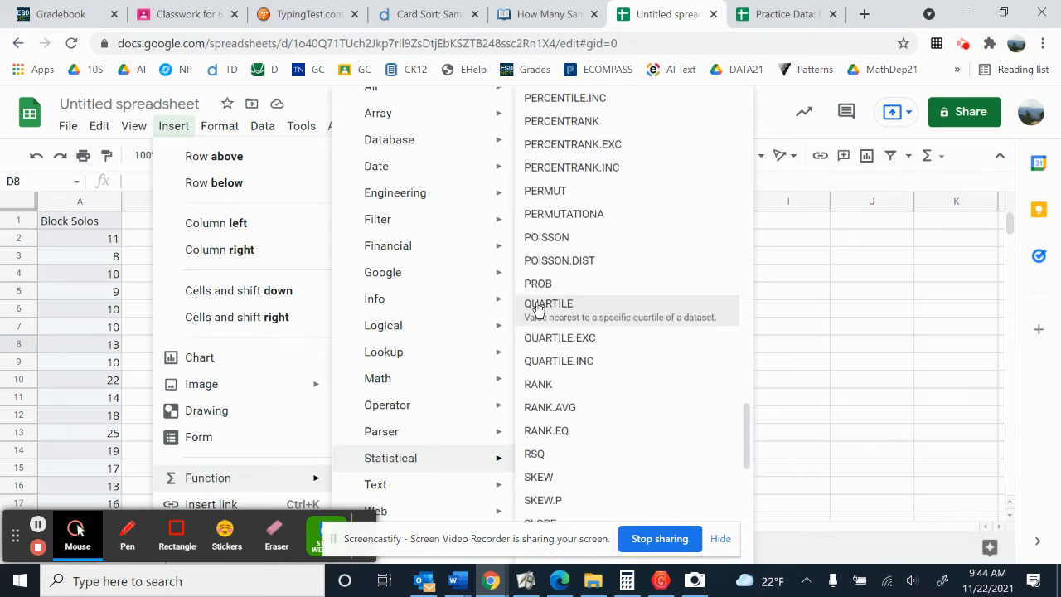
click(547, 304)
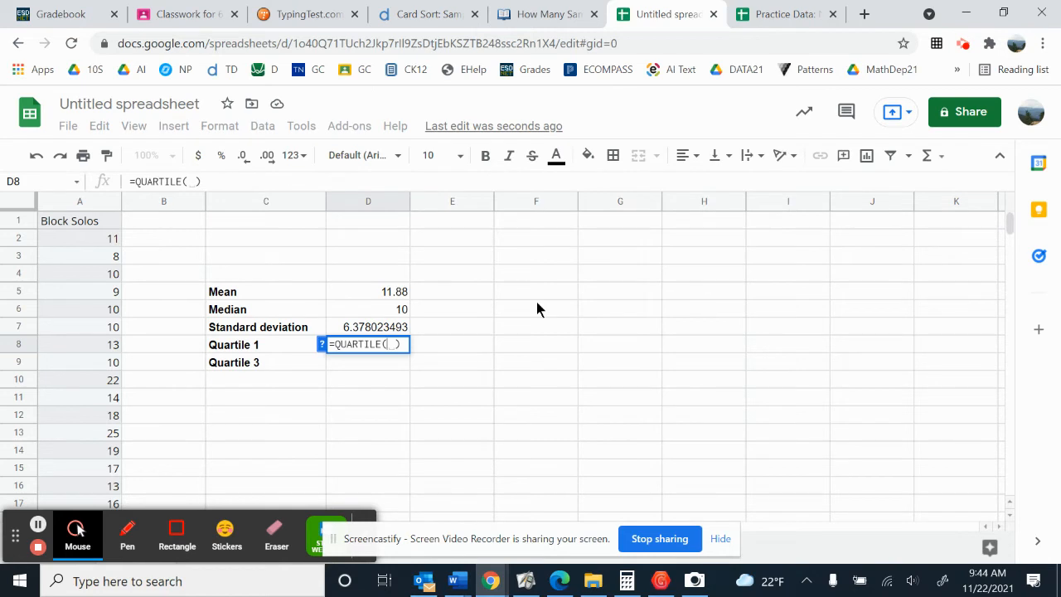
text(A)
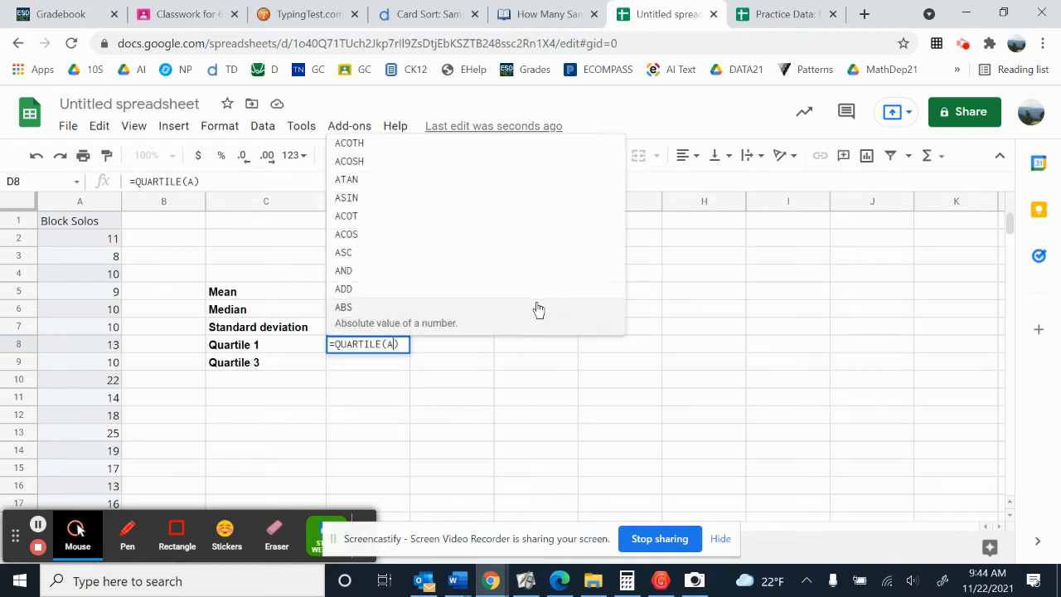
text(2)
text(:A5)
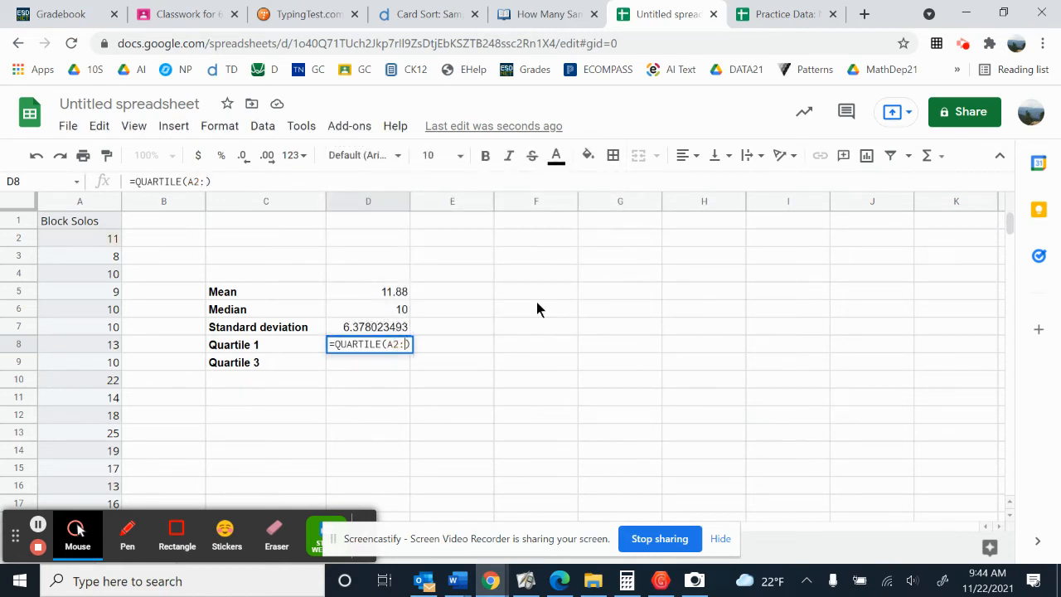
text(1)
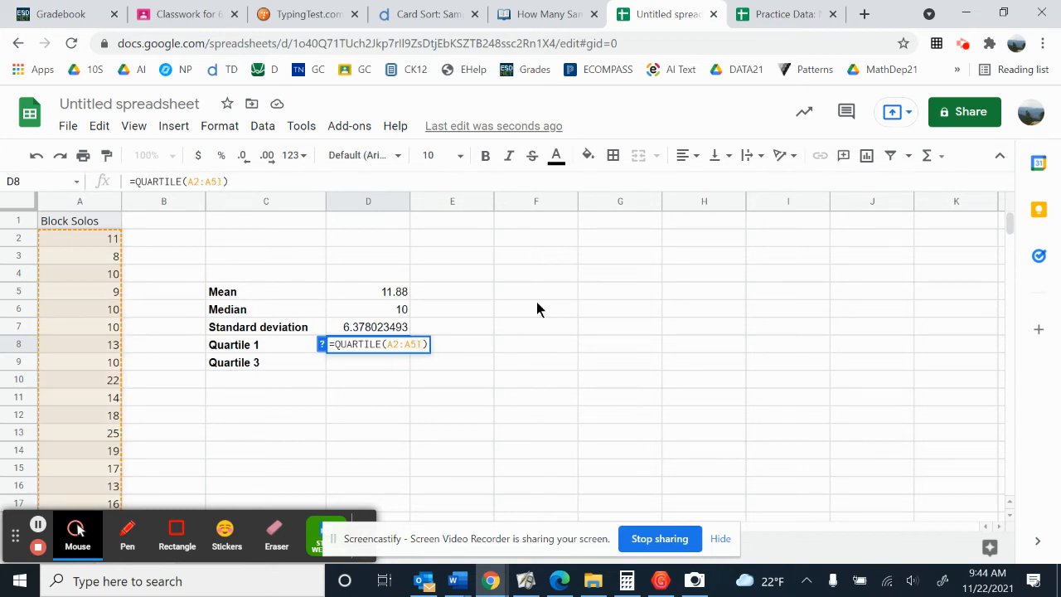
text(,)
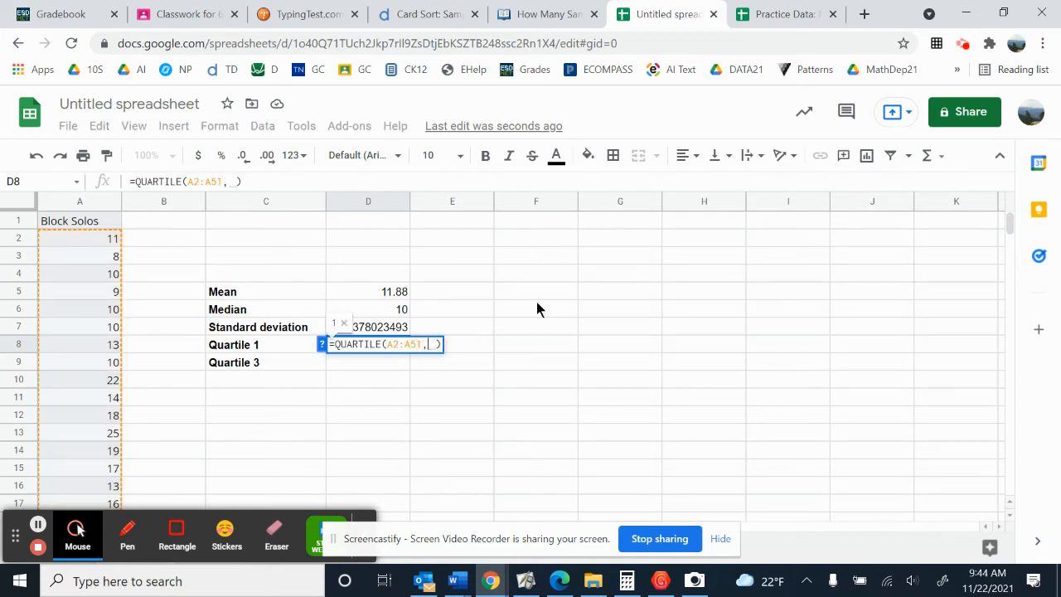
text(1)
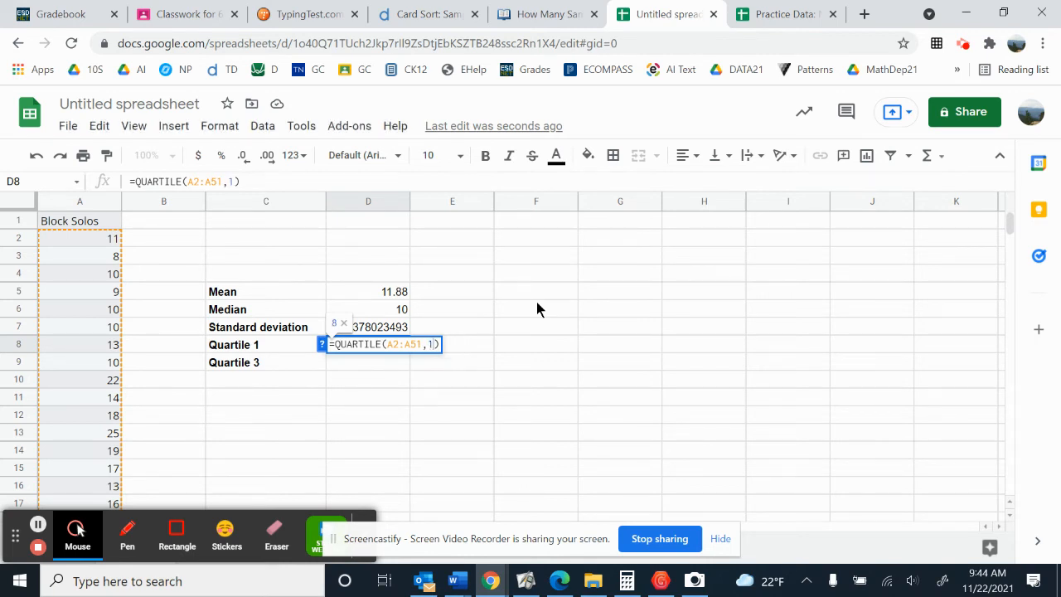
key(Return)
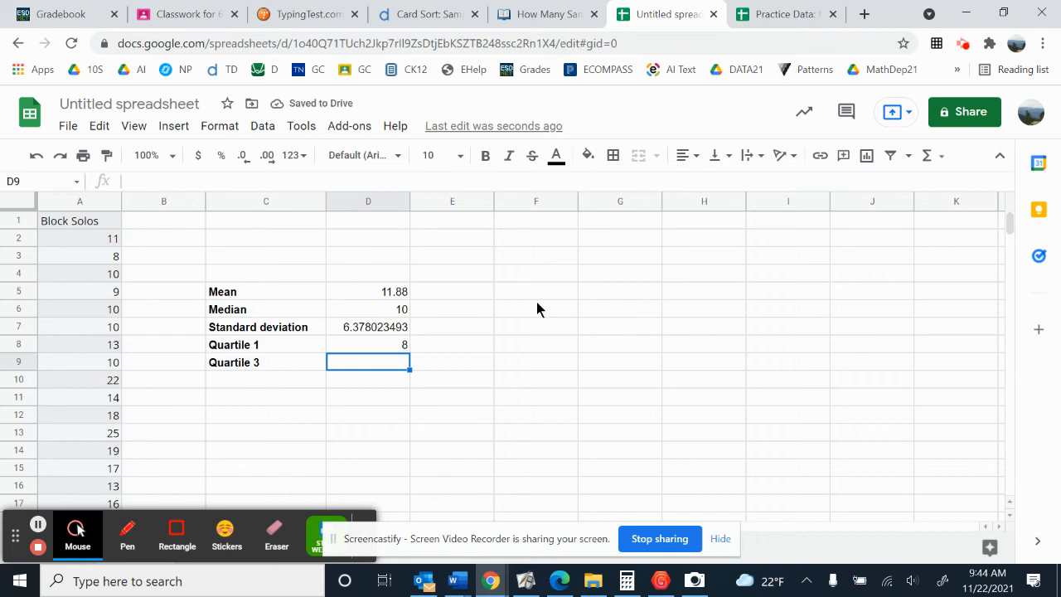
Review the Quartile 1 formula, and calculate the third quartile in D9 with the statistical QUARTILE function using A2:A51 and quartile number 3
click(379, 343)
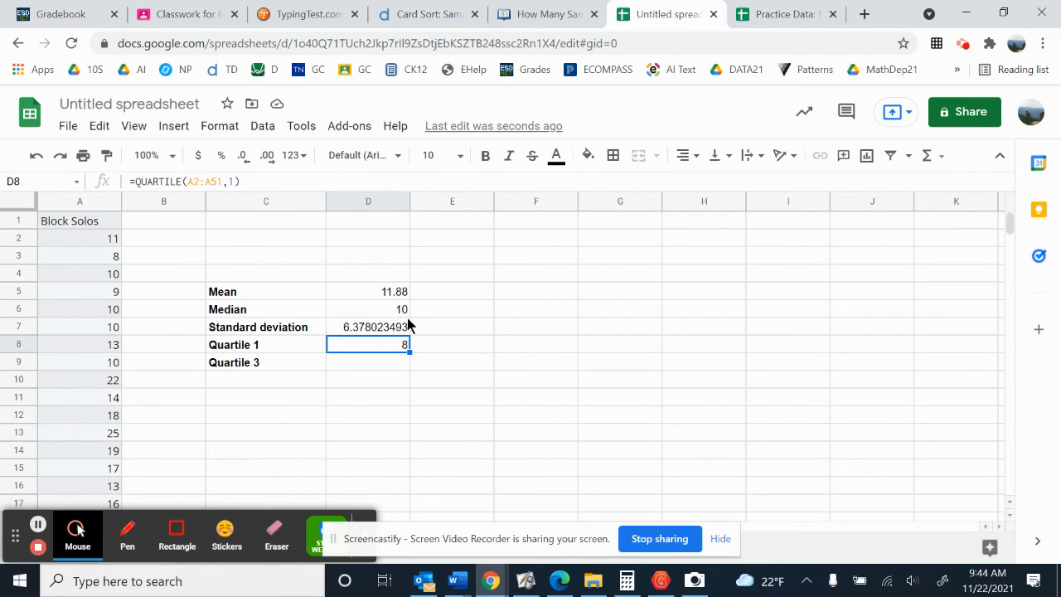
click(349, 369)
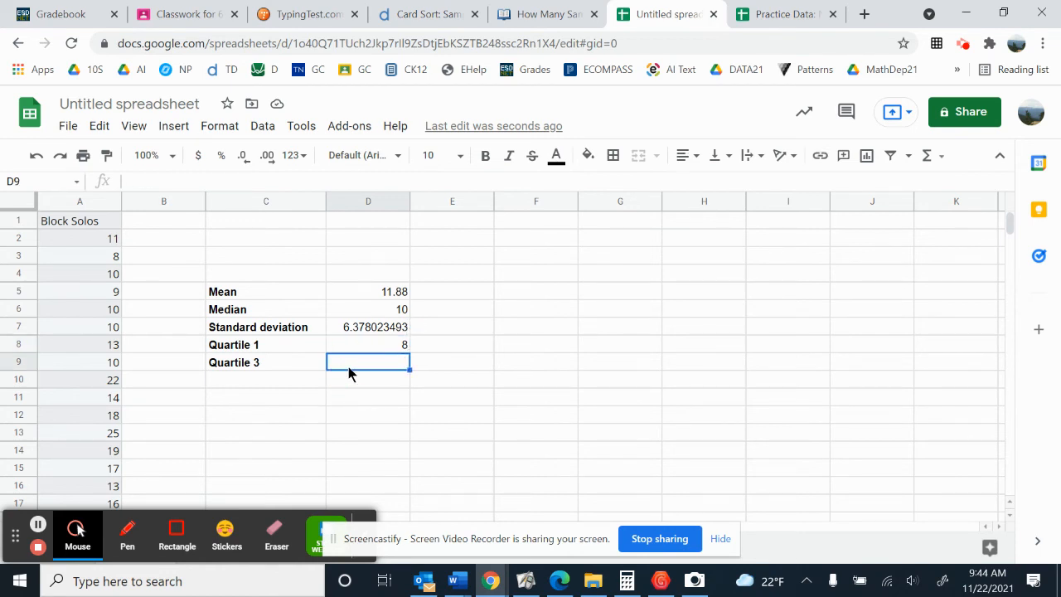
click(163, 126)
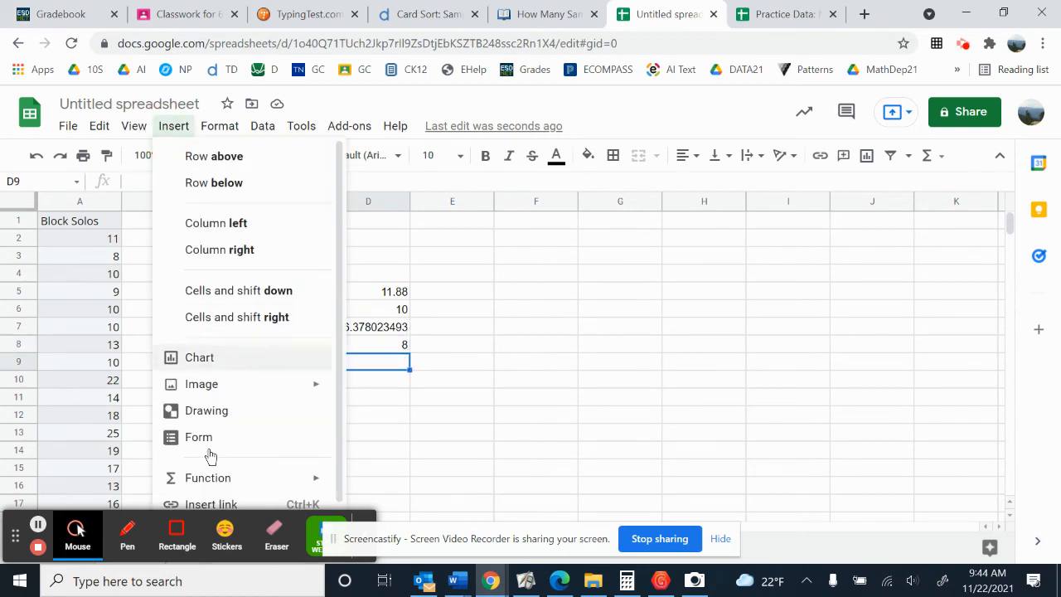
mouse_move(220, 483)
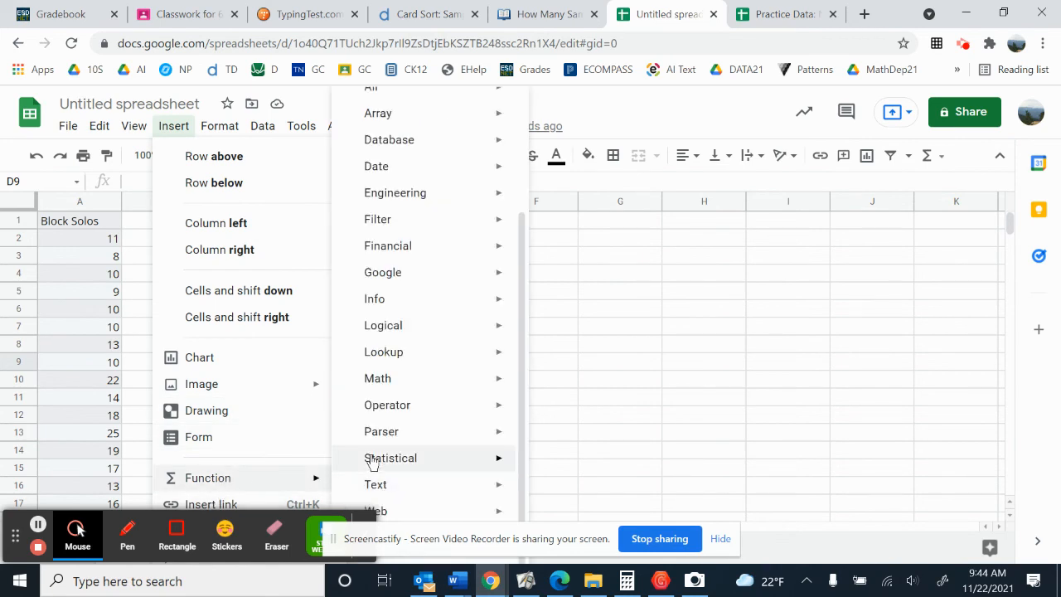
mouse_move(378, 455)
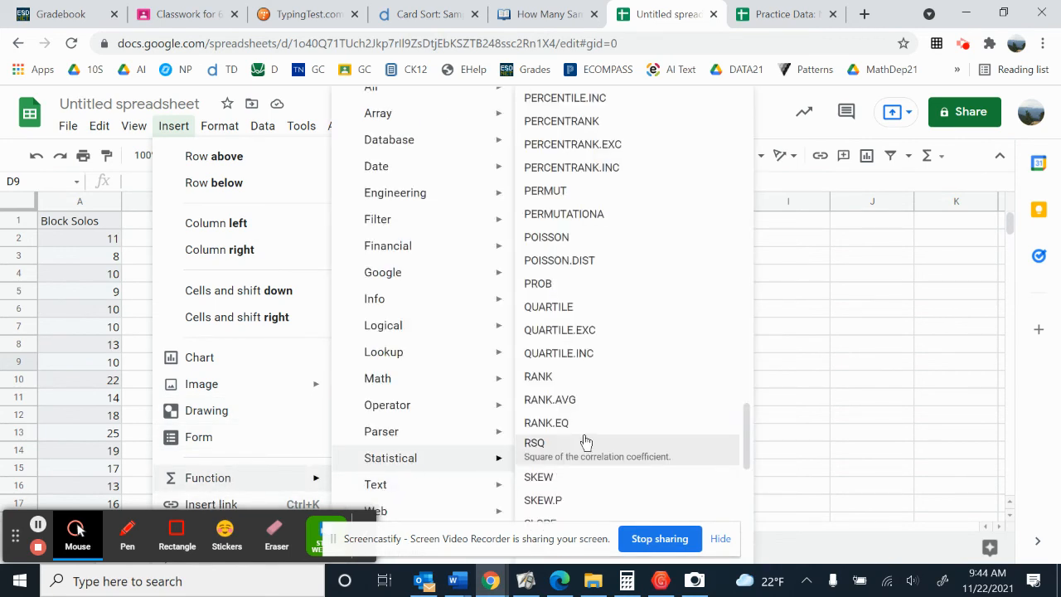
click(570, 307)
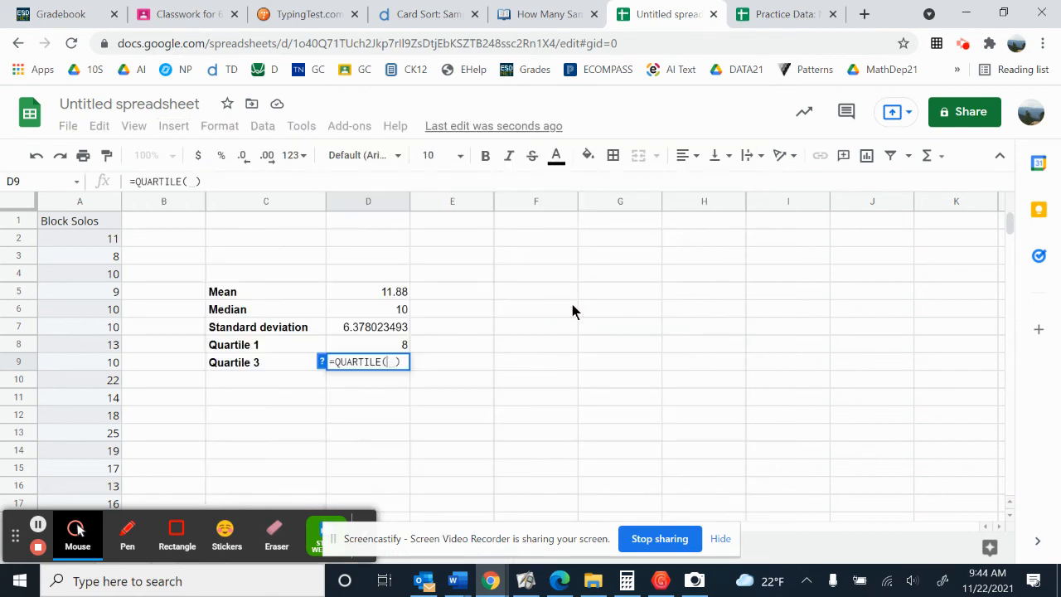
text(A2:)
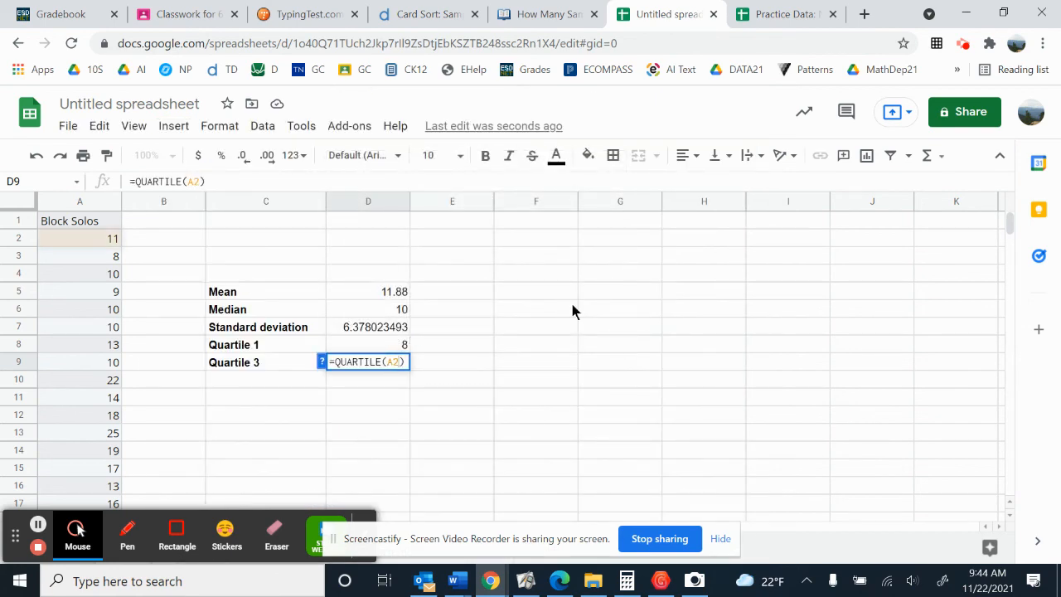
text(A51)
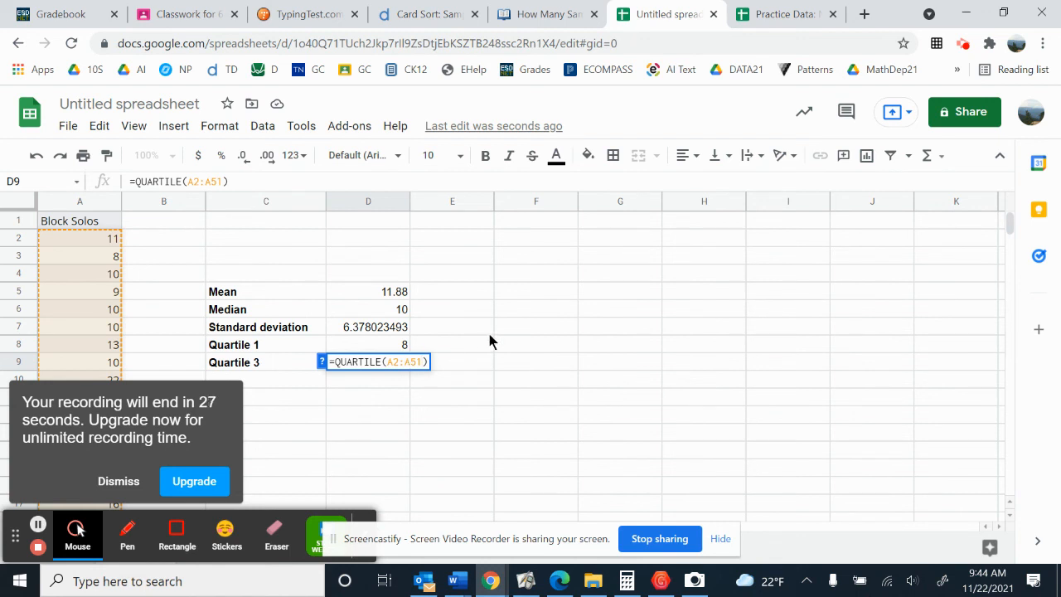
text(,3)
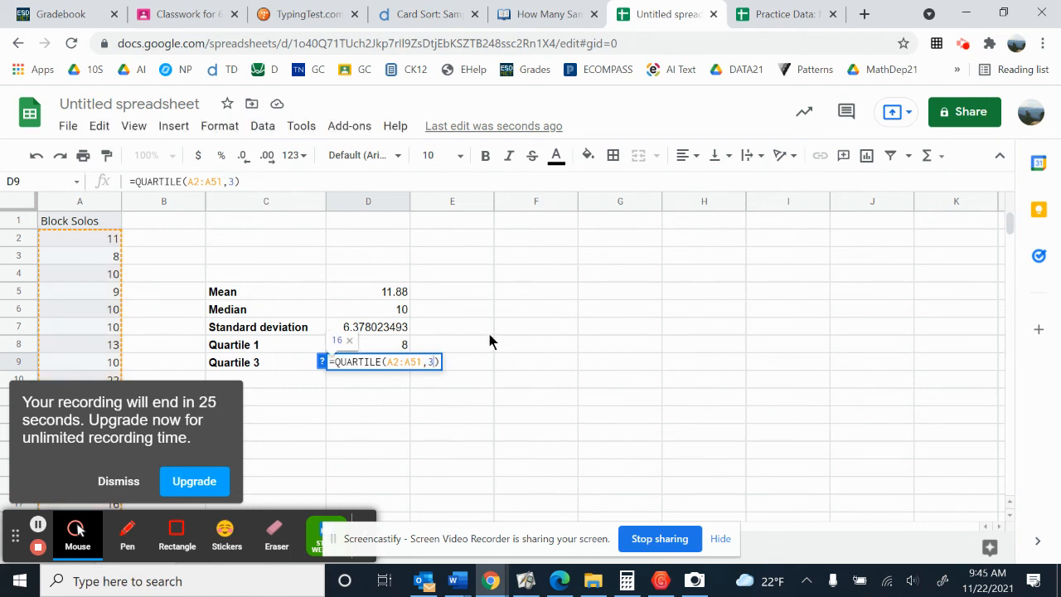
key(Return)
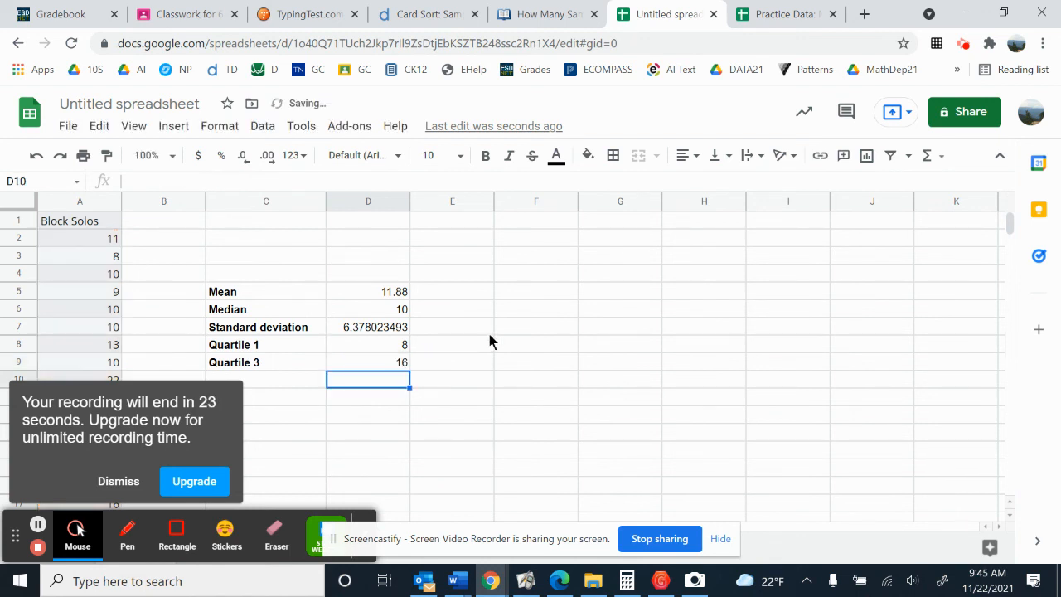